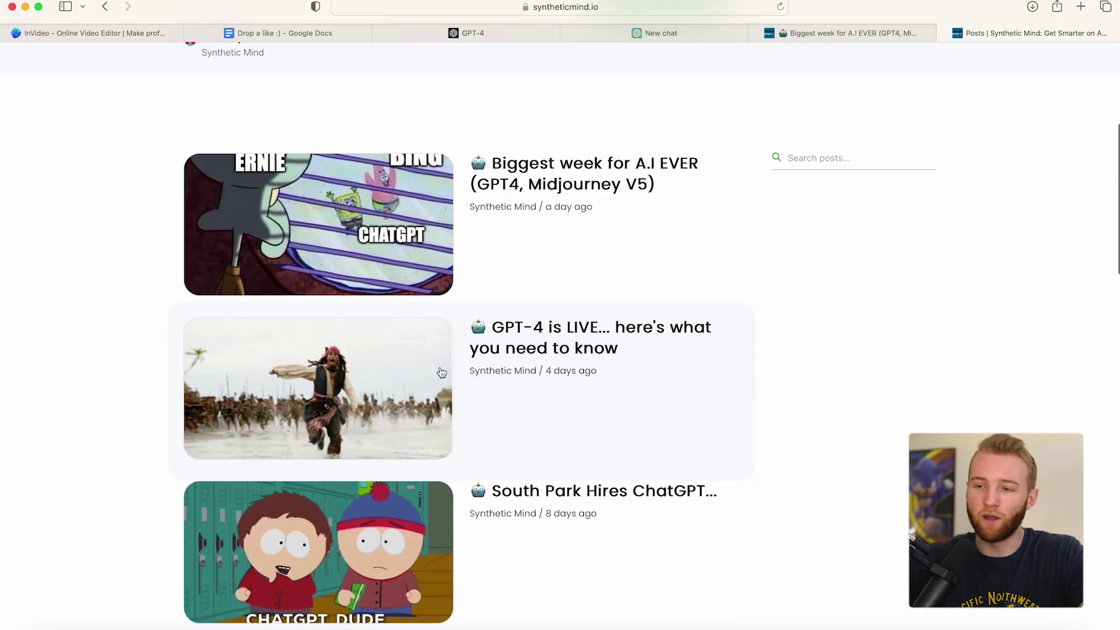
- Scroll the Synthetic Mind page, then view the GPT-4 announcement page
scroll(442, 372, up, 3)
scroll(442, 372, up, 5)
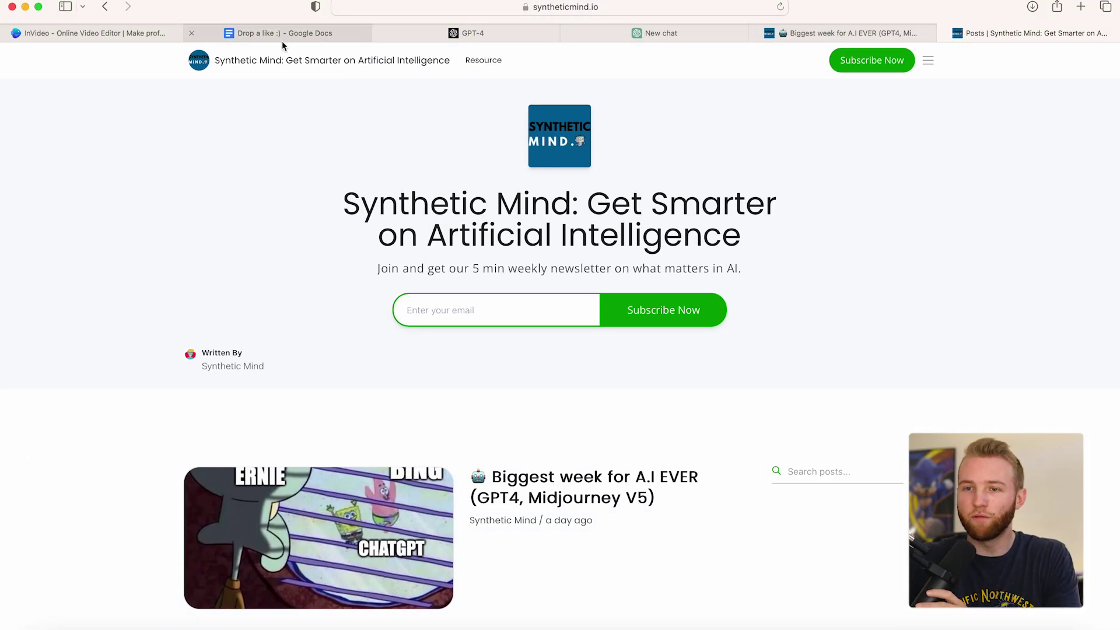
click(538, 35)
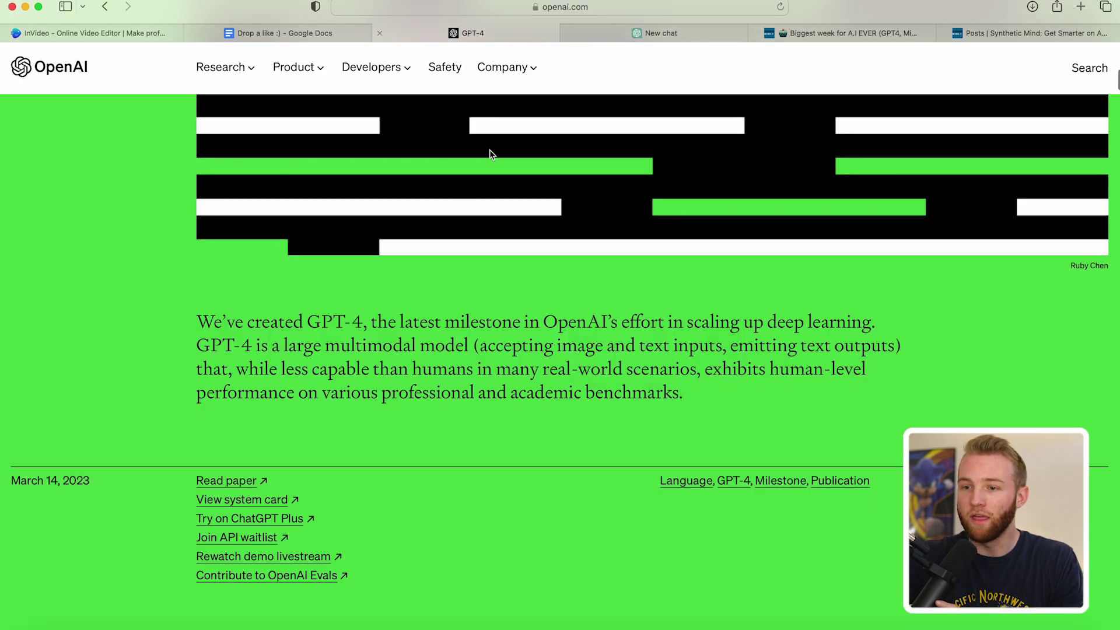
scroll(467, 190, up, 10)
scroll(467, 191, down, 5)
scroll(408, 215, up, 5)
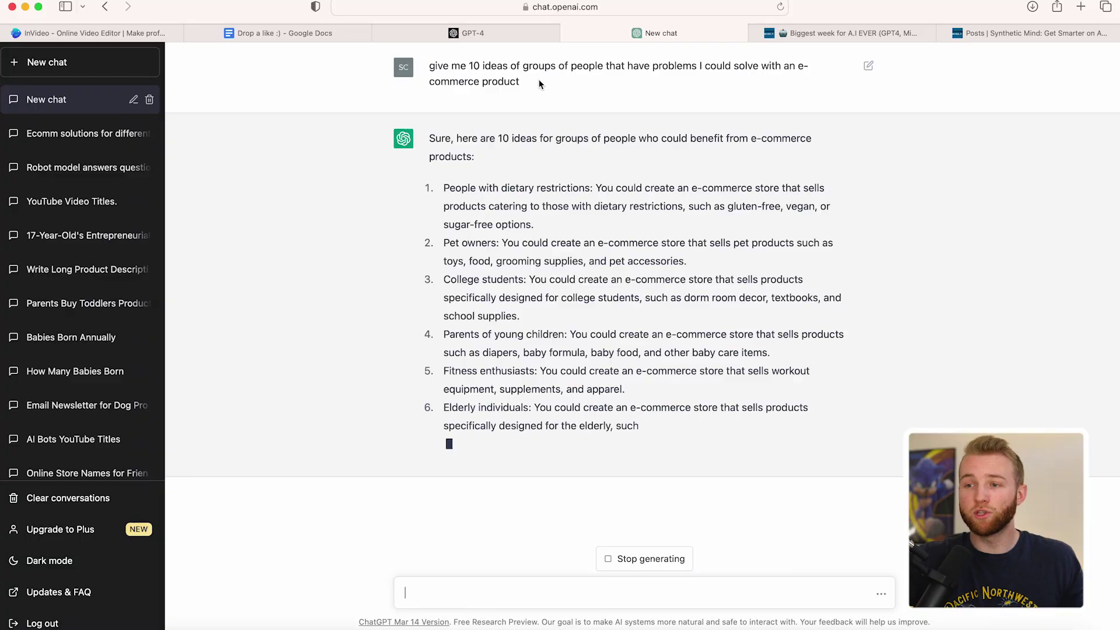
- Highlight parts of the 'give me 10' e-commerce groups prompt while ChatGPT answers
drag(534, 82, 430, 68)
scroll(432, 69, up, 1)
click(439, 70)
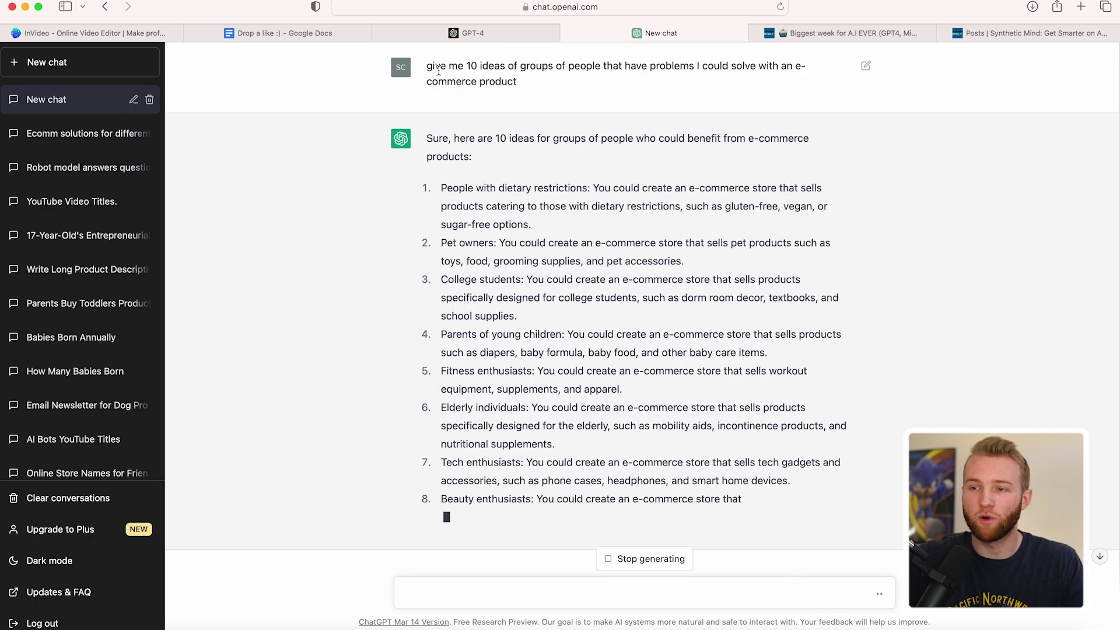
drag(453, 67, 480, 67)
scroll(482, 72, up, 5)
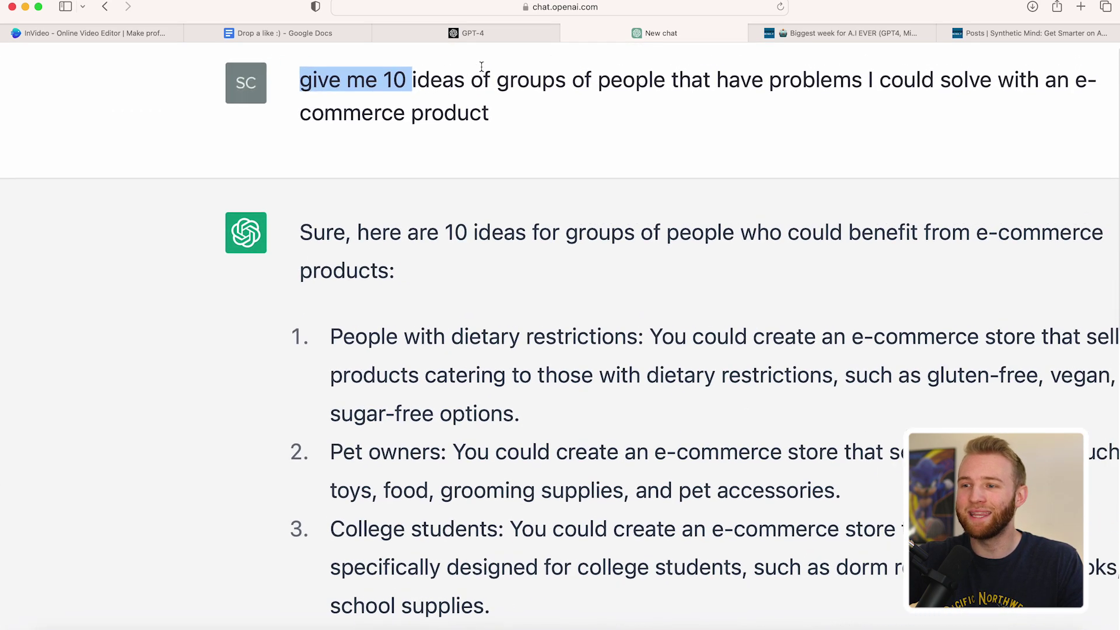
scroll(513, 127, down, 5)
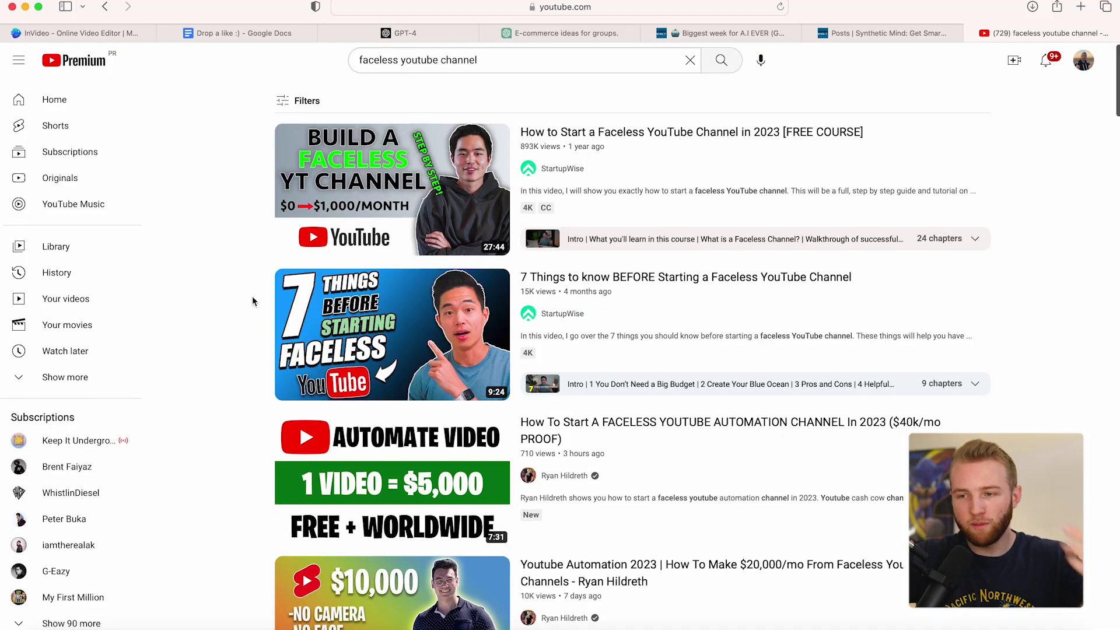
- Scroll down through the 'faceless youtube channel' YouTube search results
scroll(252, 298, down, 10)
scroll(253, 299, down, 15)
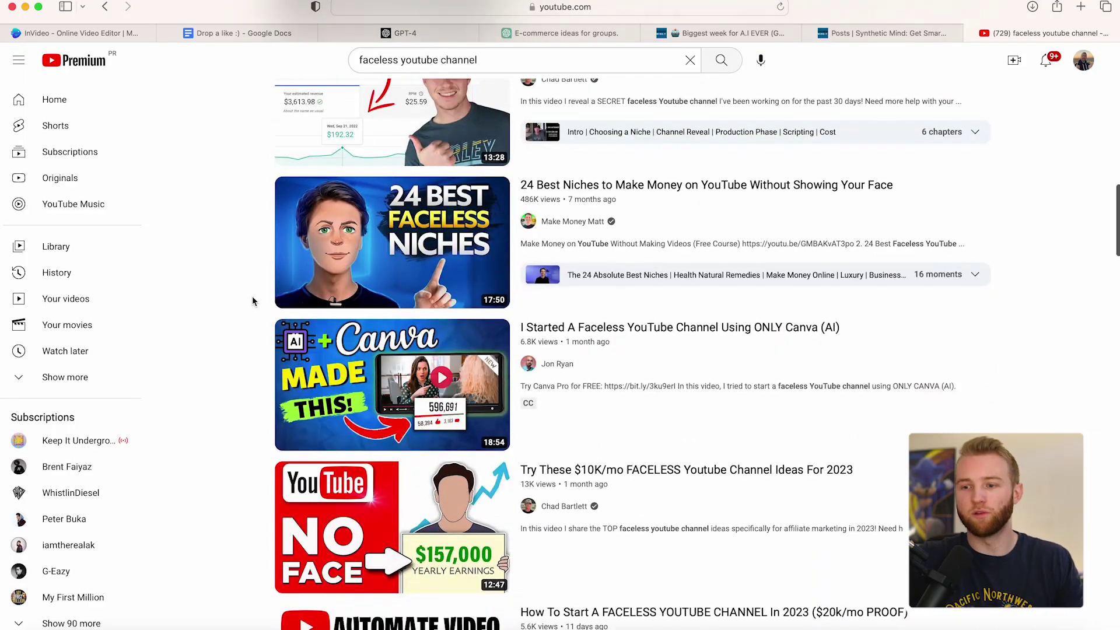
scroll(252, 301, down, 15)
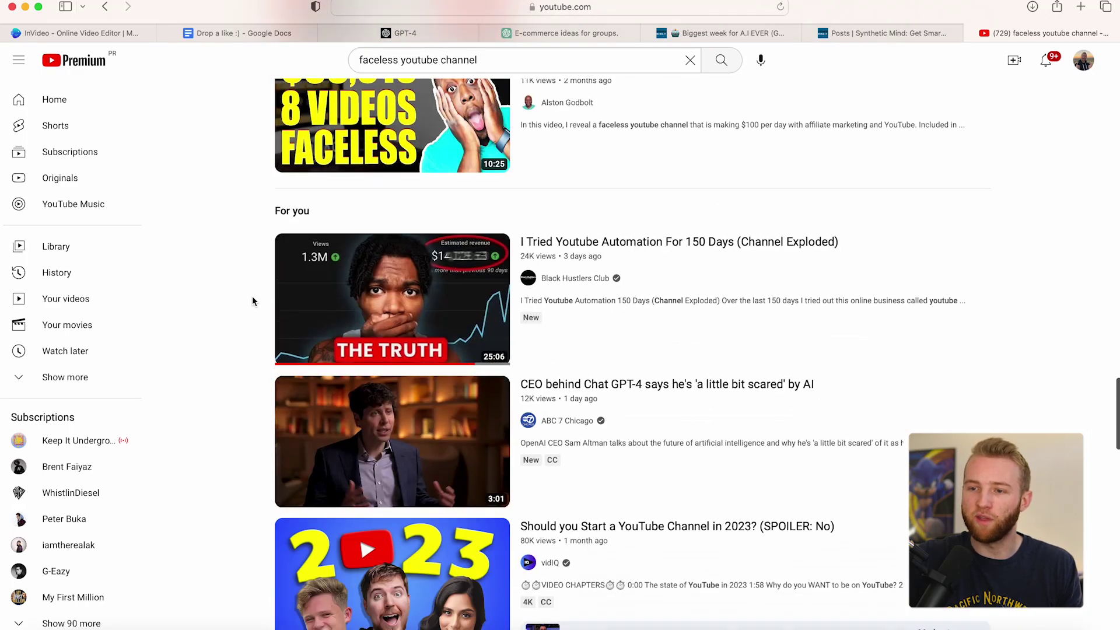
scroll(253, 300, down, 10)
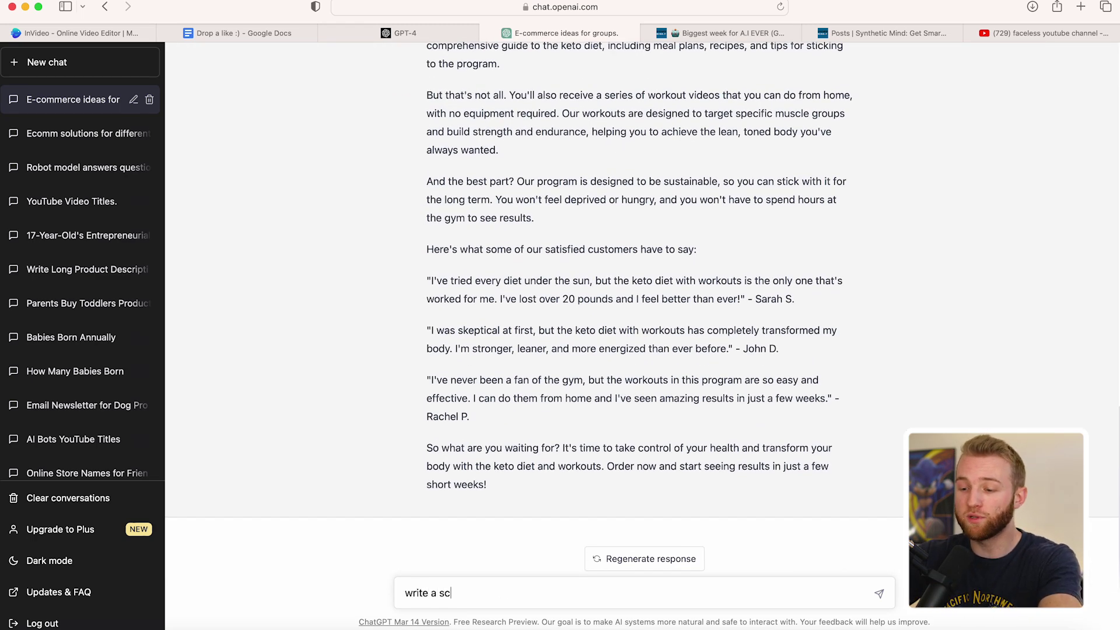
- Send ChatGPT the request for a script on the 10 most beautiful beaches in the world
text(ript for a YouTube video on the 10 most beautiful beaches in the world)
key(Return)
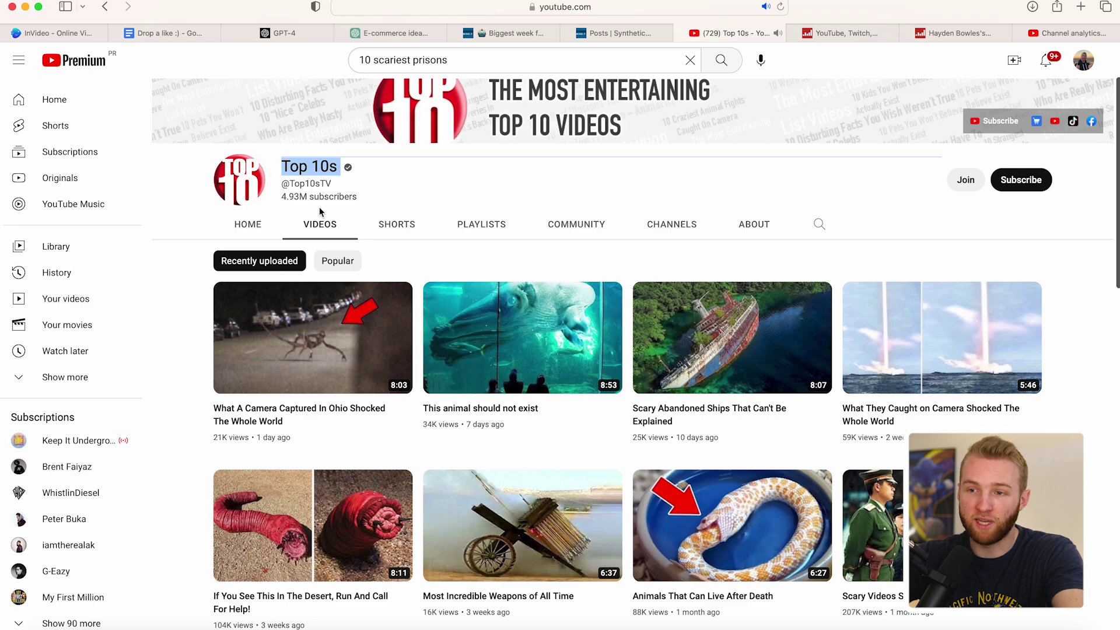
- Scroll through the Top 10s channel's recent uploads on its Videos page
scroll(418, 434, down, 5)
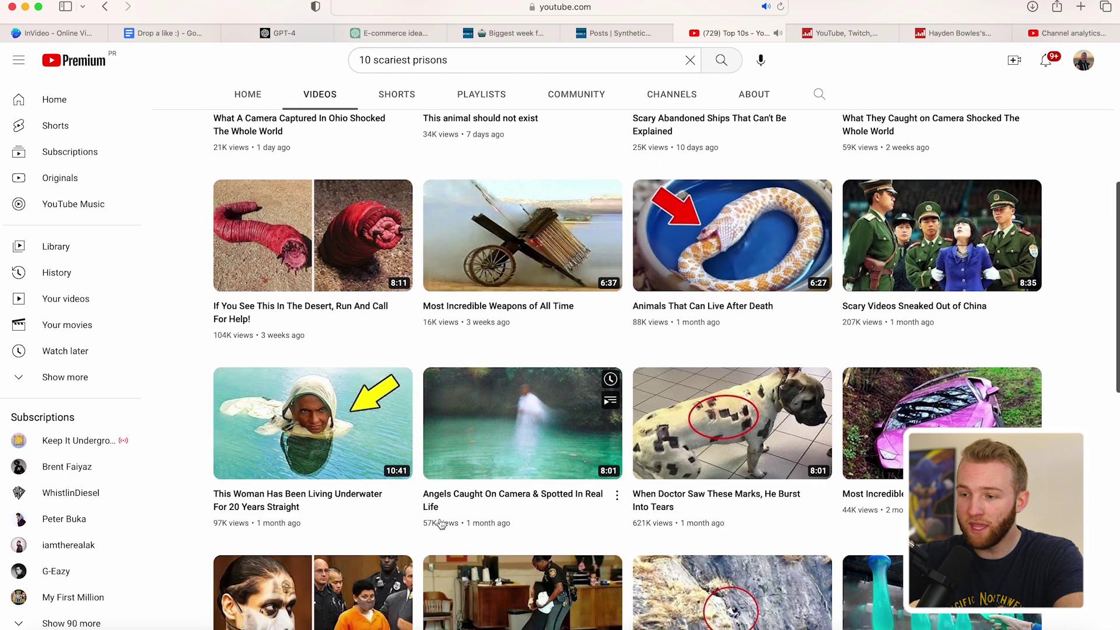
scroll(846, 516, down, 8)
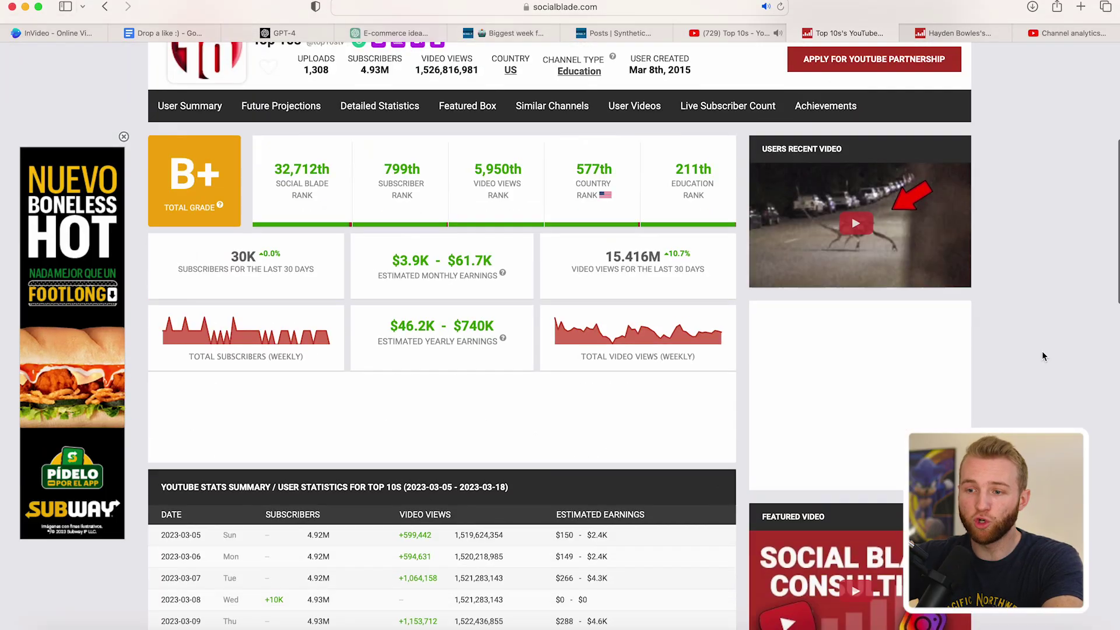
- Highlight Top 10s' daily averages, $3.9K–$61.7K monthly earnings estimate and last-30-day views
scroll(1042, 351, down, 4)
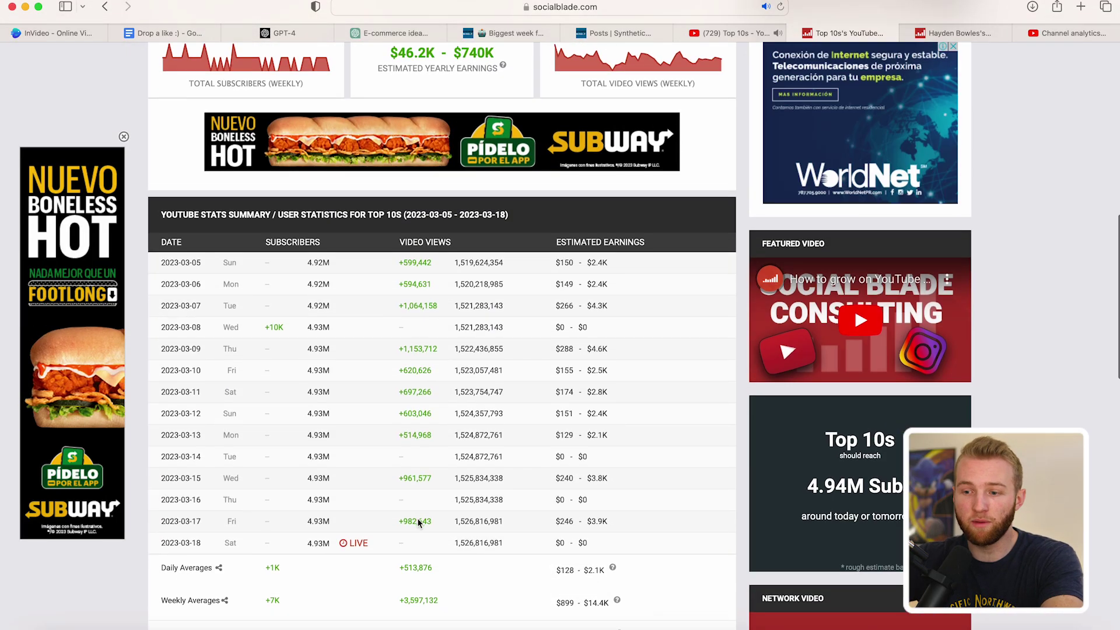
scroll(418, 522, down, 1)
drag(285, 519, 265, 521)
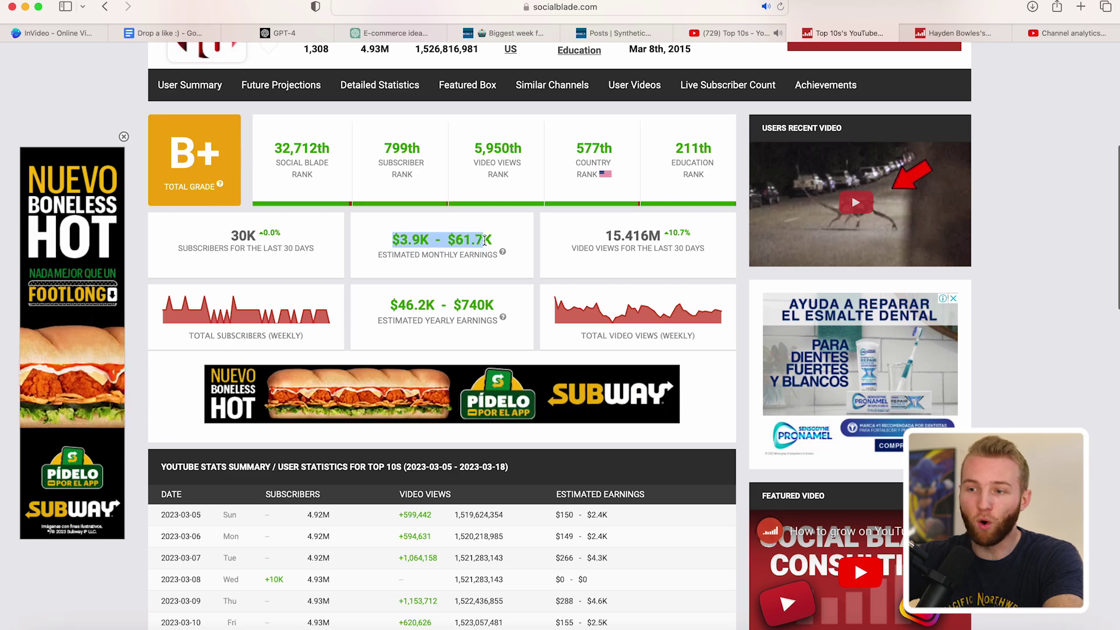
click(484, 241)
scroll(467, 460, down, 7)
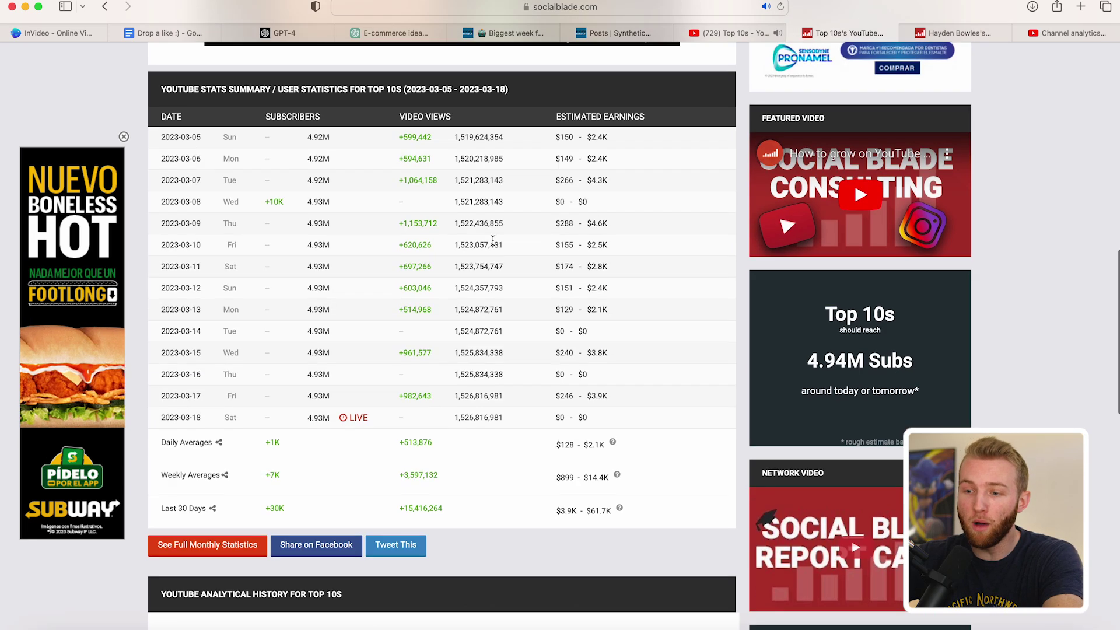
drag(446, 503, 395, 499)
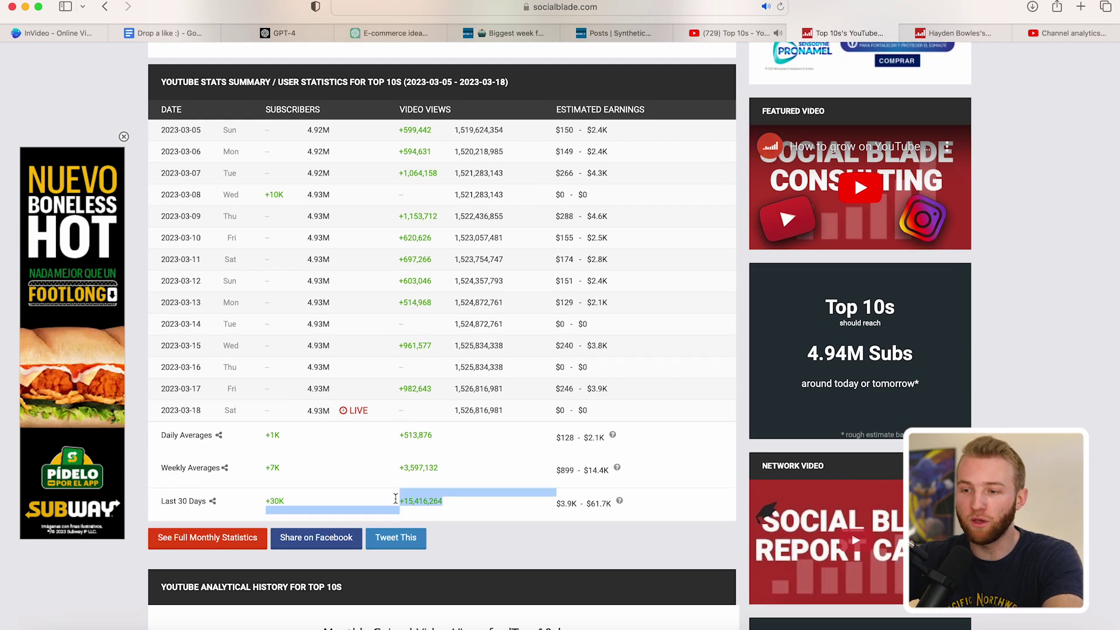
scroll(395, 498, up, 6)
drag(493, 193, 391, 194)
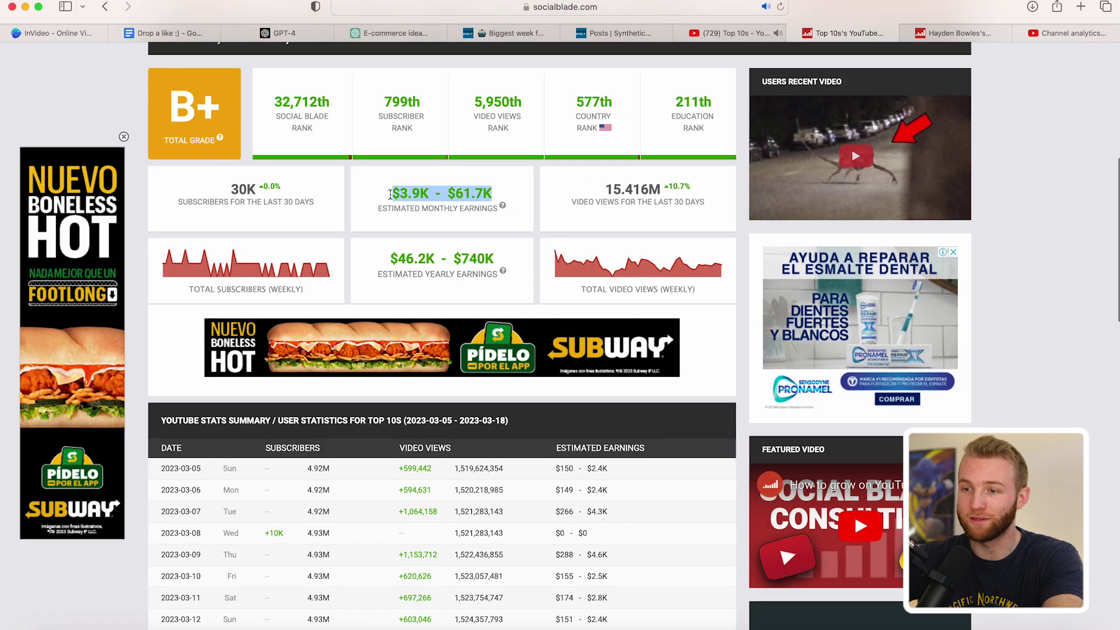
- Switch to another creator's Social Blade statistics and scroll through them
key(ctrl+Tab)
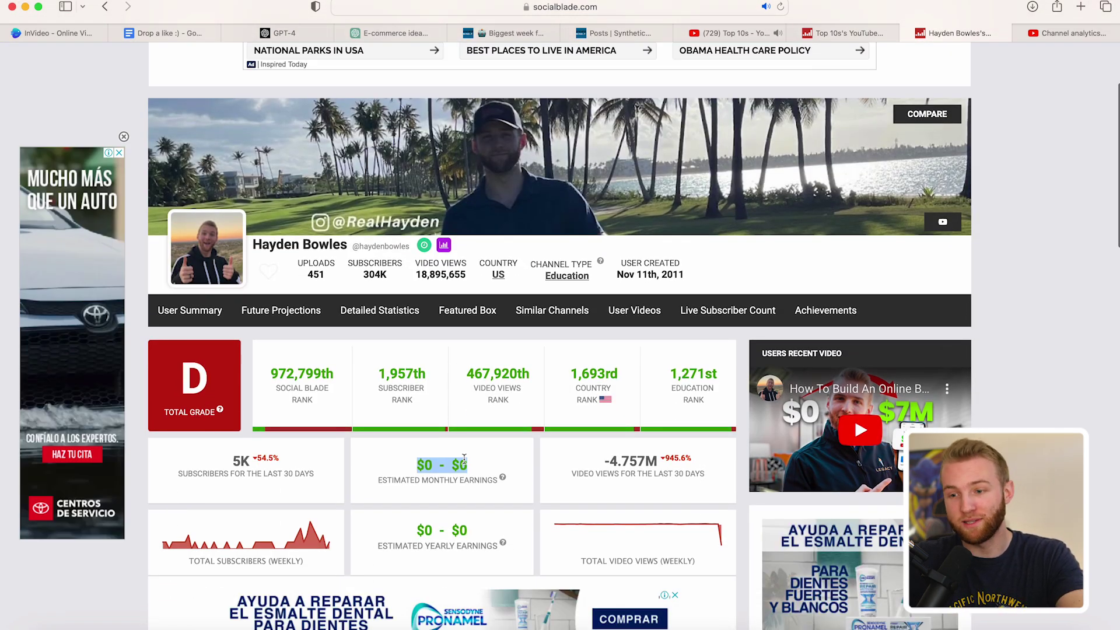
scroll(453, 472, down, 7)
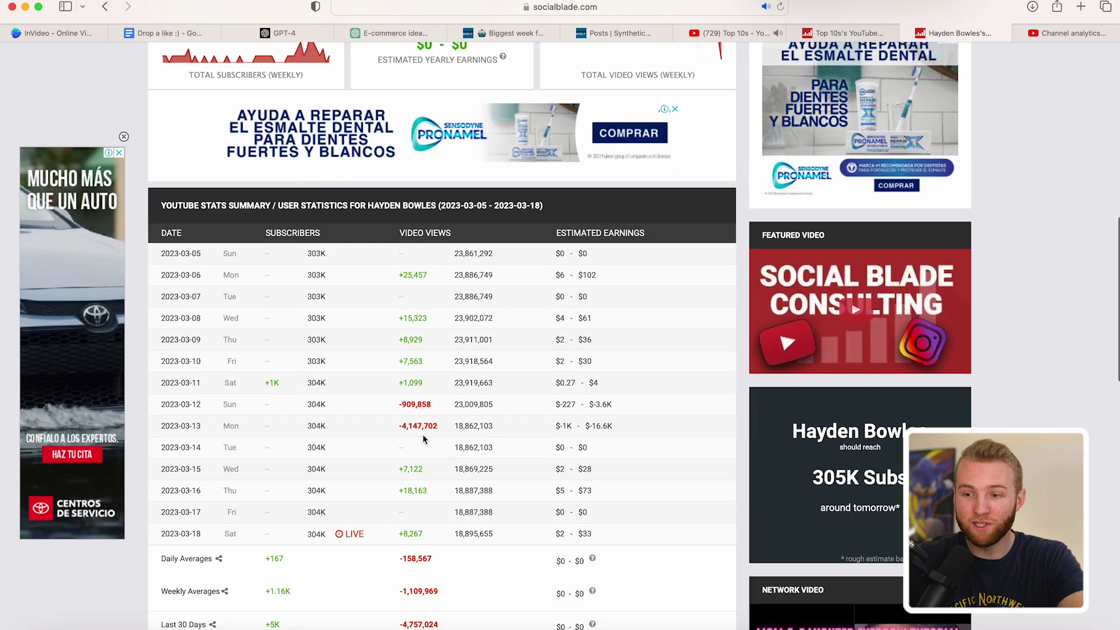
scroll(448, 460, up, 4)
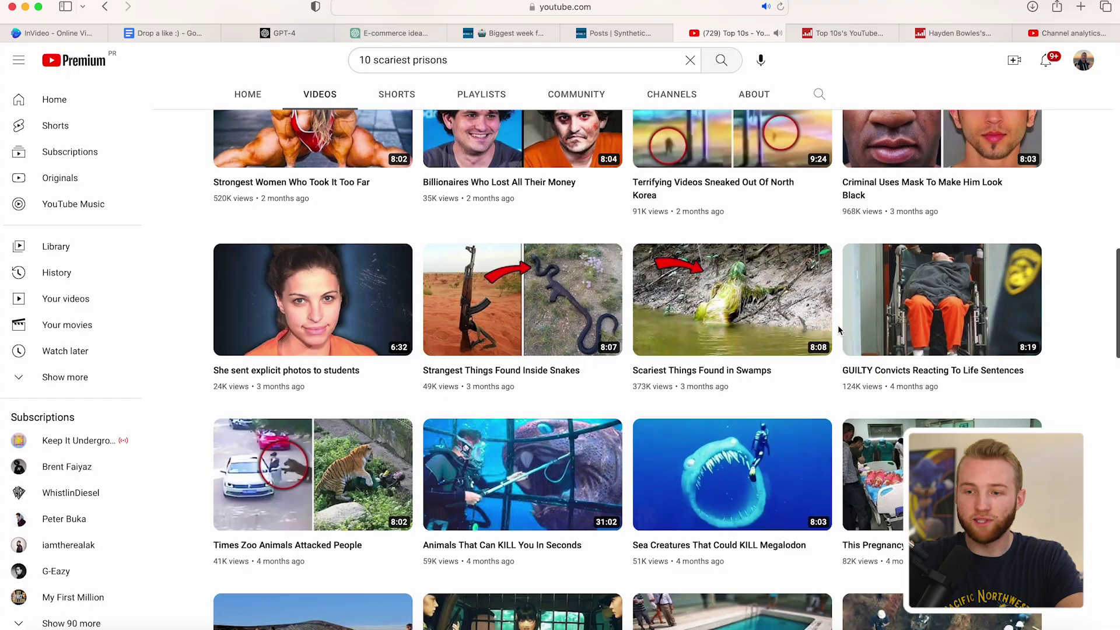
- Return to the Top 10s channel's video list and scroll through its topics
scroll(838, 330, down, 8)
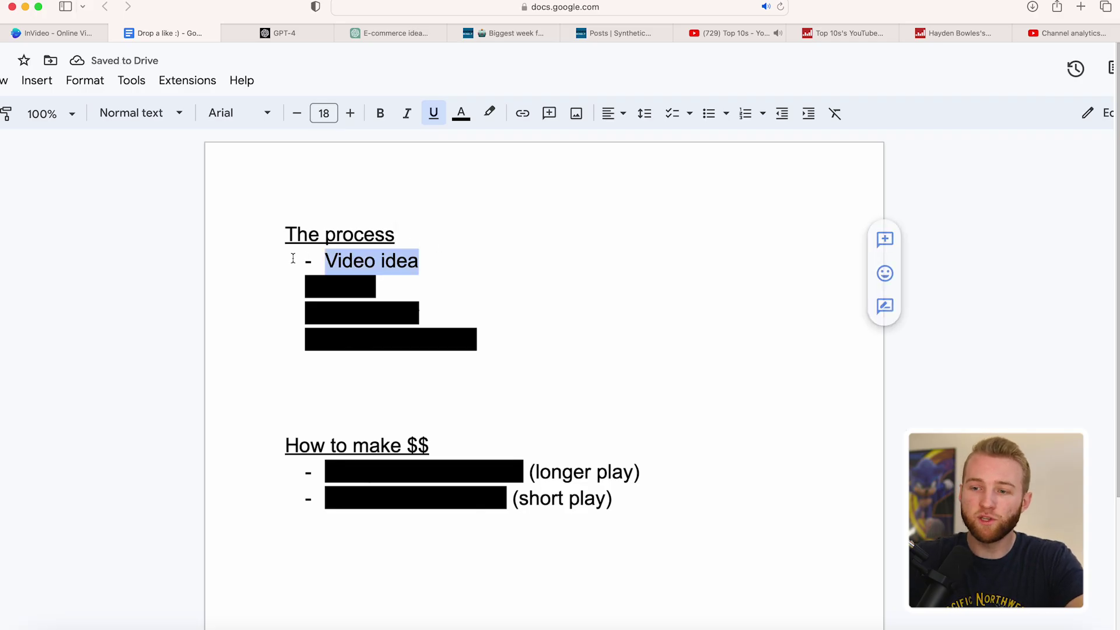
click(738, 34)
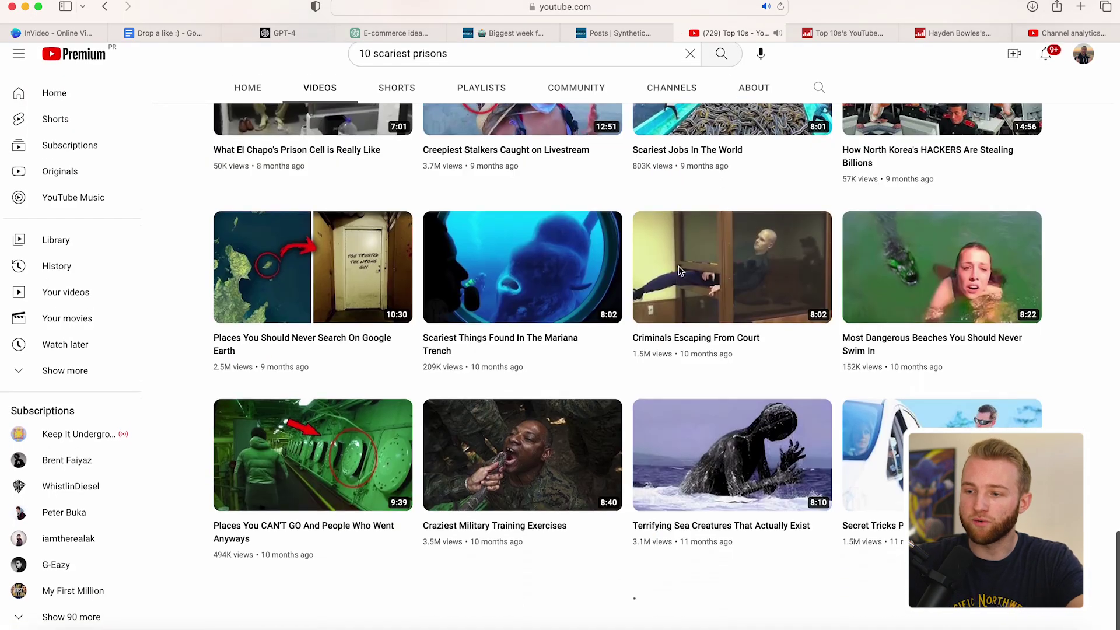
scroll(636, 382, down, 5)
scroll(313, 314, up, 15)
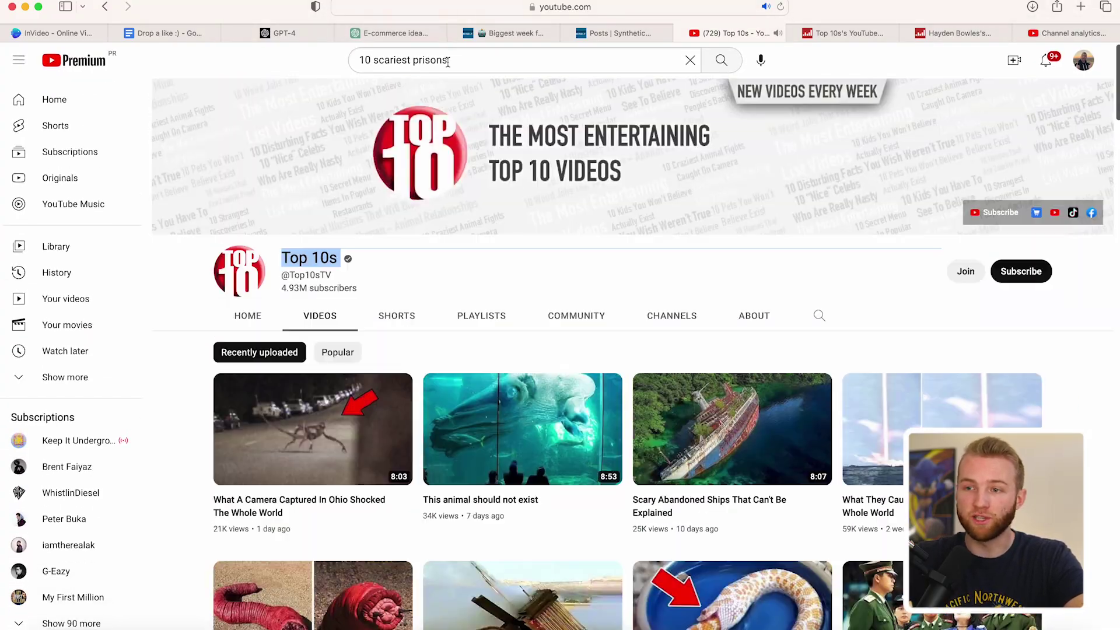
- Select the '10 scariest prisons' search, then highlight the video idea note in the process document
click(448, 61)
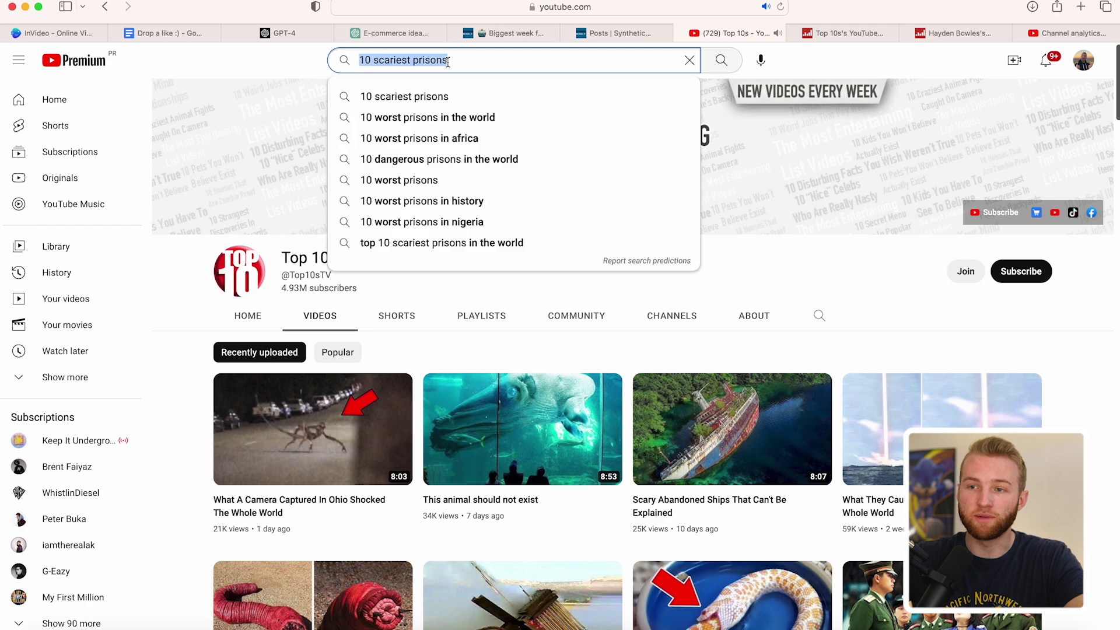
click(193, 358)
key(super+2)
drag(436, 263, 489, 267)
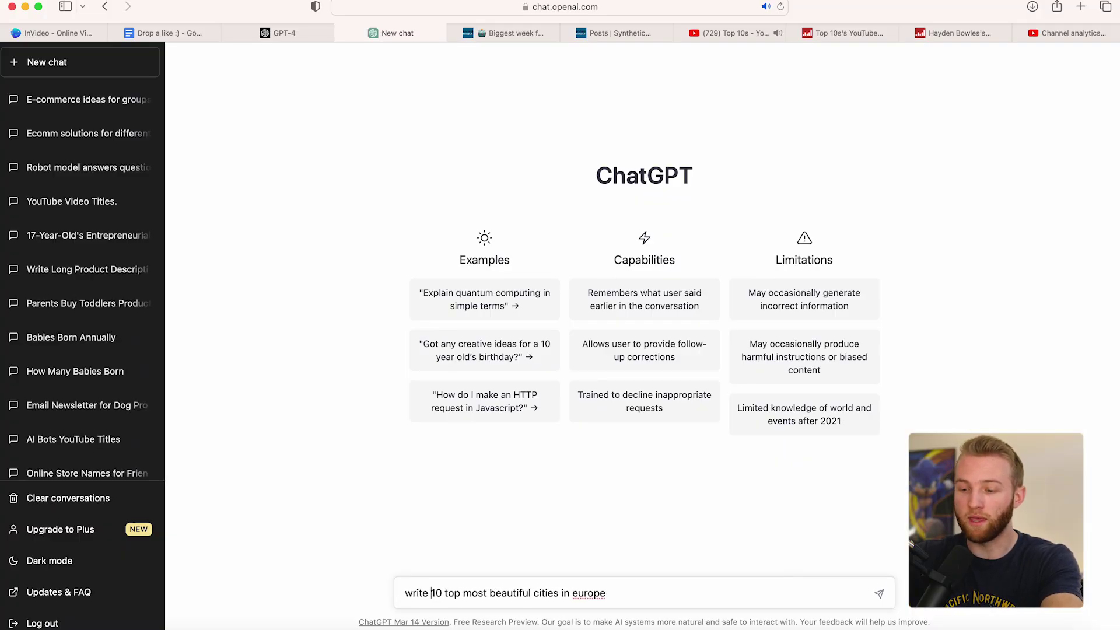
- Paste and send the prompt for a script on the 10 most beautiful European cities, then highlight the Austrian city entry
text(me a YouTube video script for a video on)
key(Return)
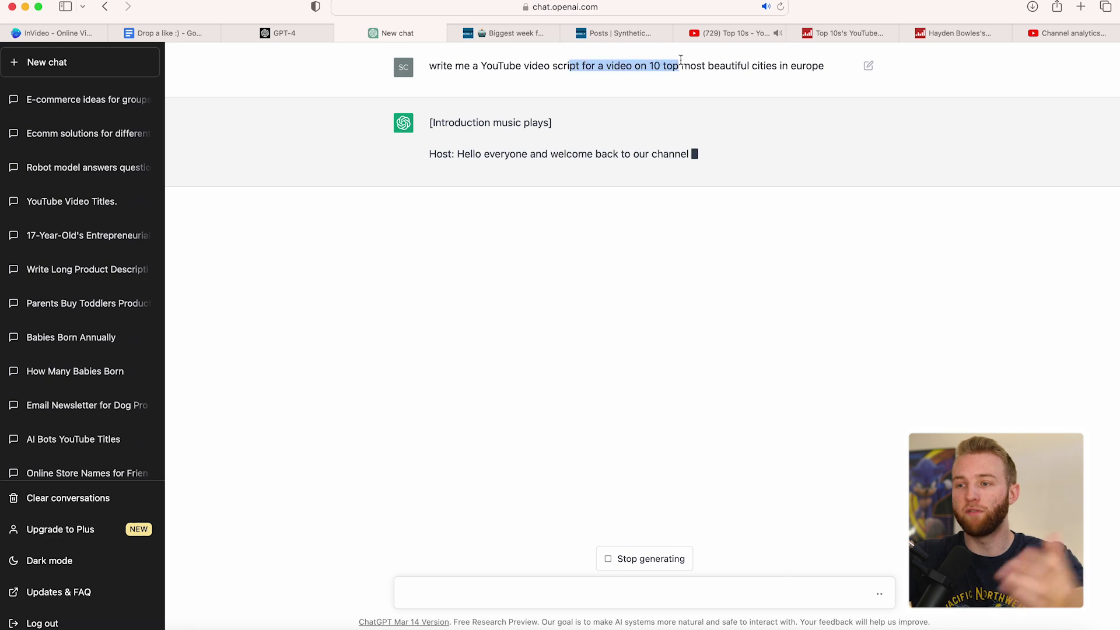
click(715, 66)
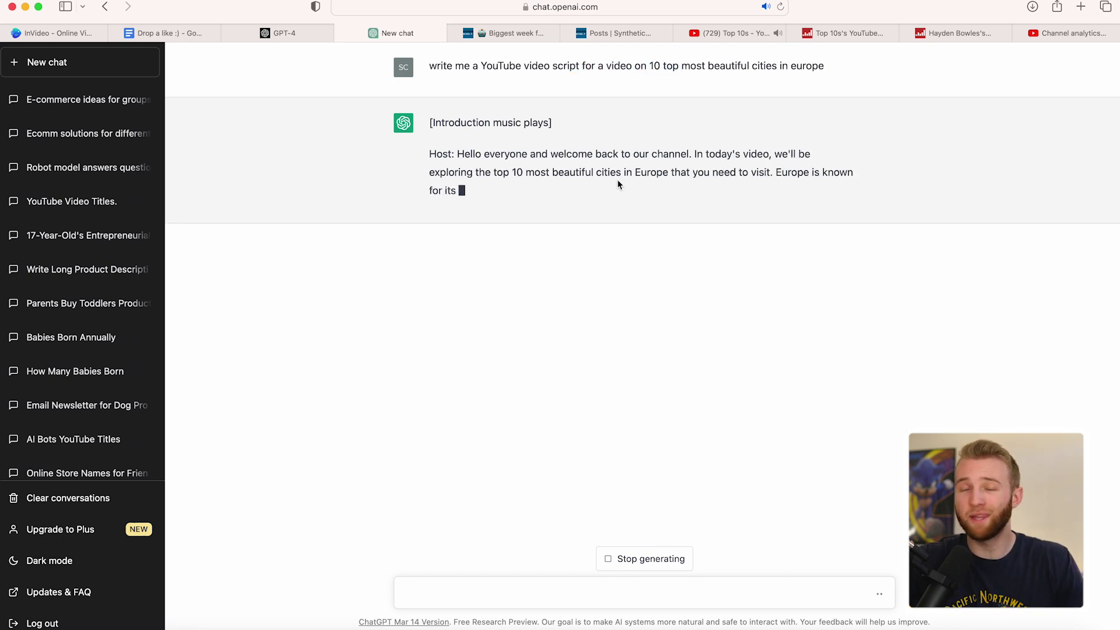
drag(565, 324, 429, 334)
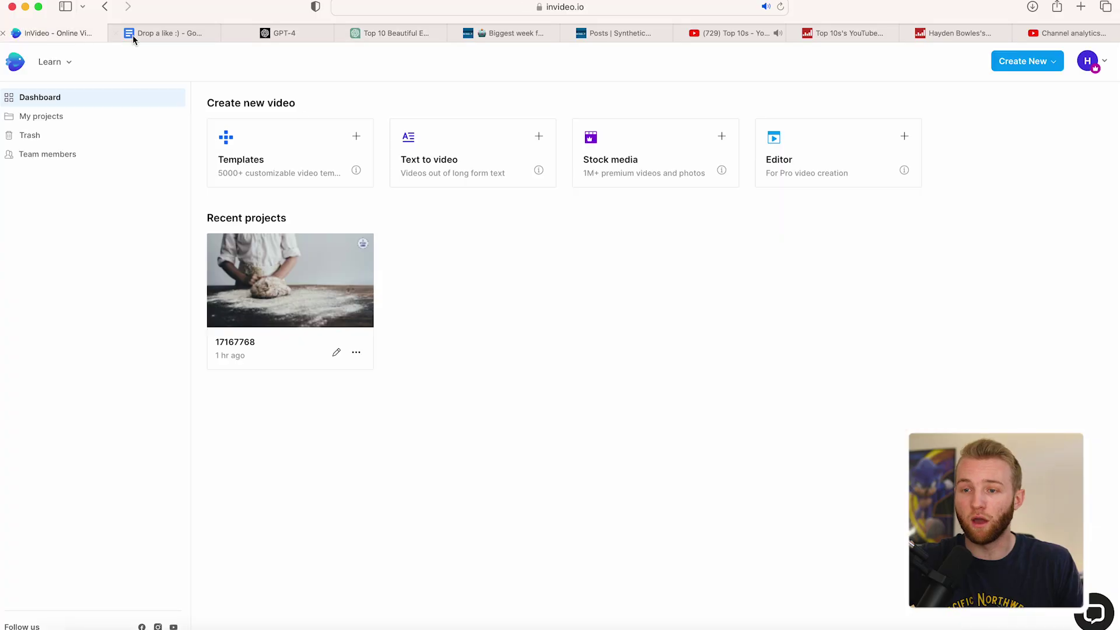
- Start a new video project from the Editor card on the InVideo dashboard
click(817, 150)
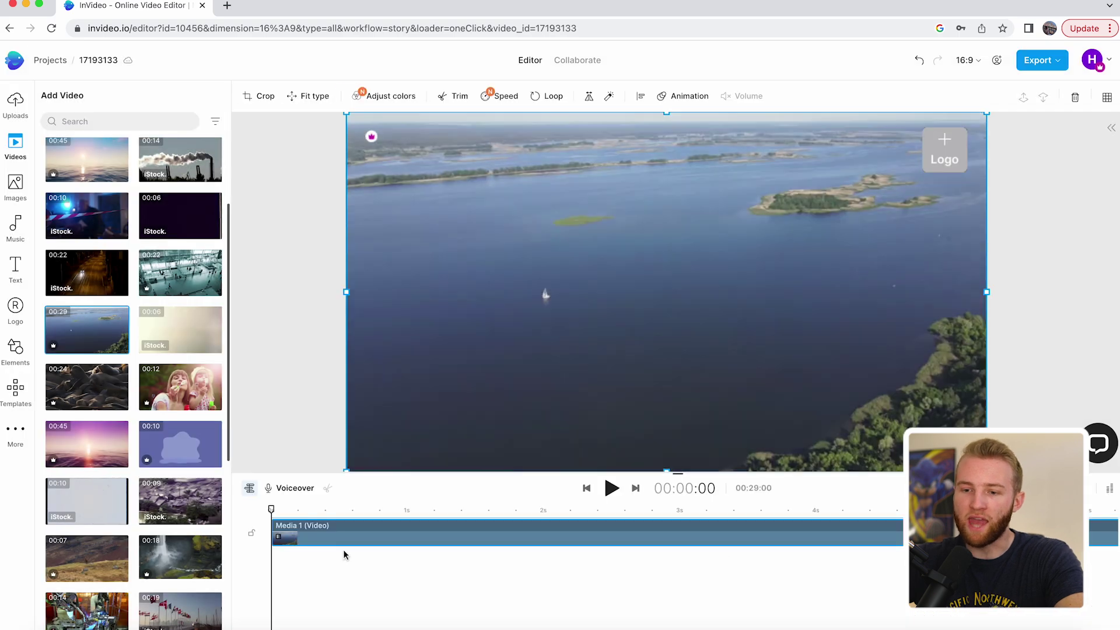
- Move and enlarge the Salzburg autumn forest clip so it fills the whole canvas
scroll(294, 542, up, 5)
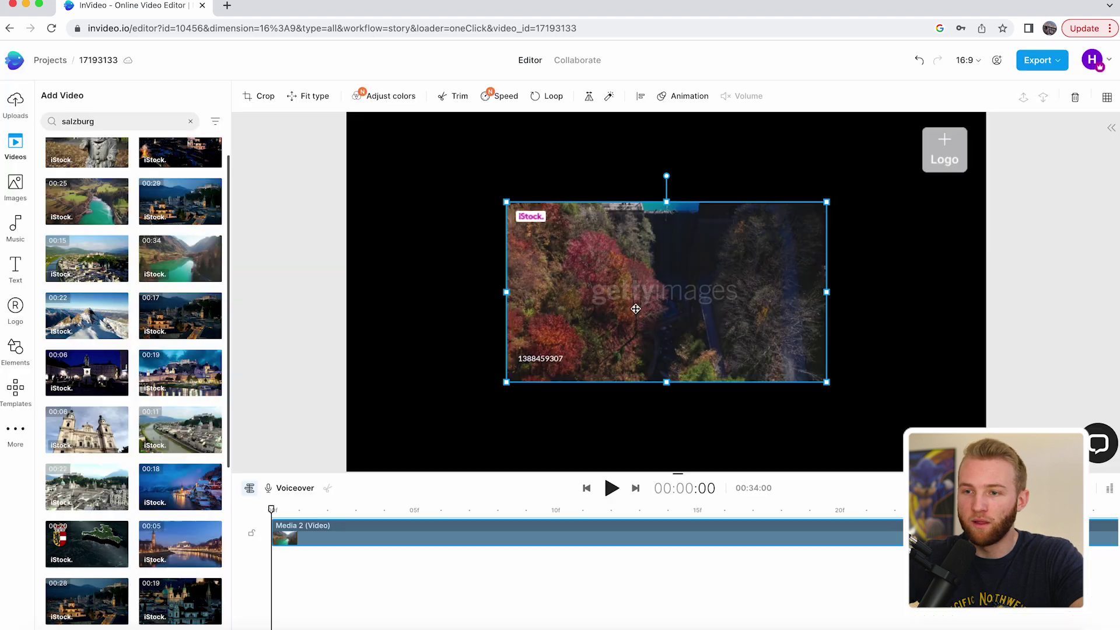
drag(636, 309, 476, 221)
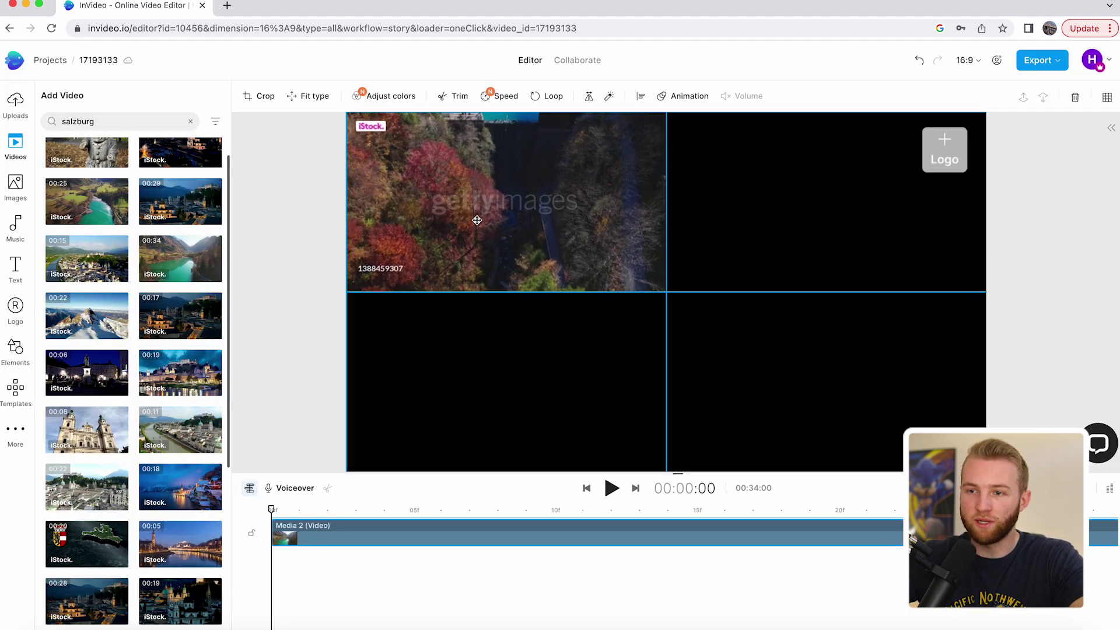
drag(682, 295, 986, 471)
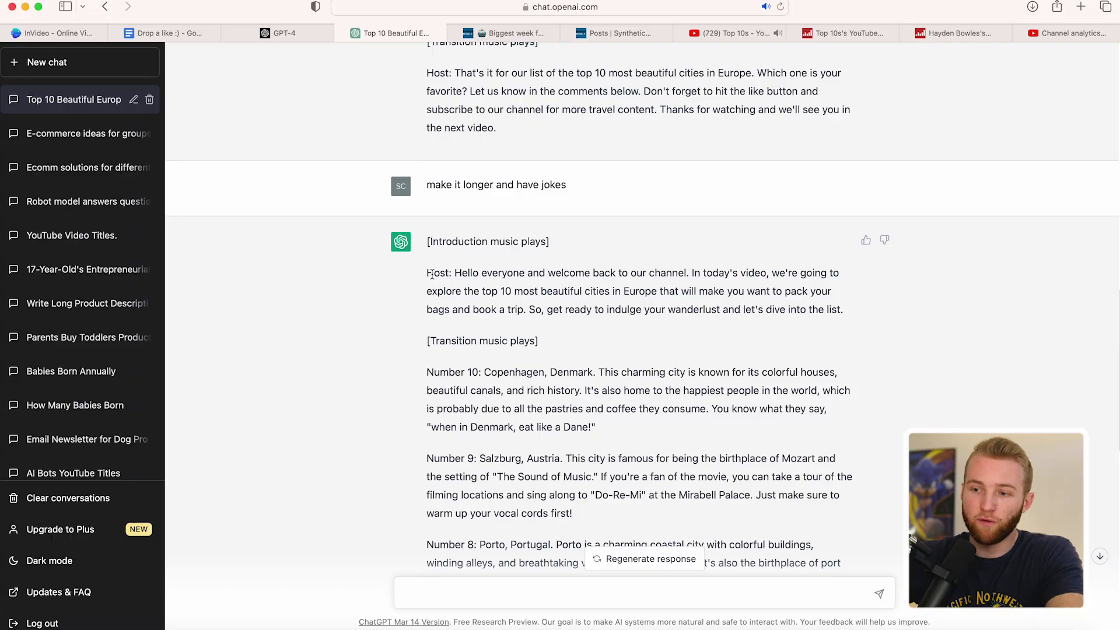
drag(428, 273, 688, 300)
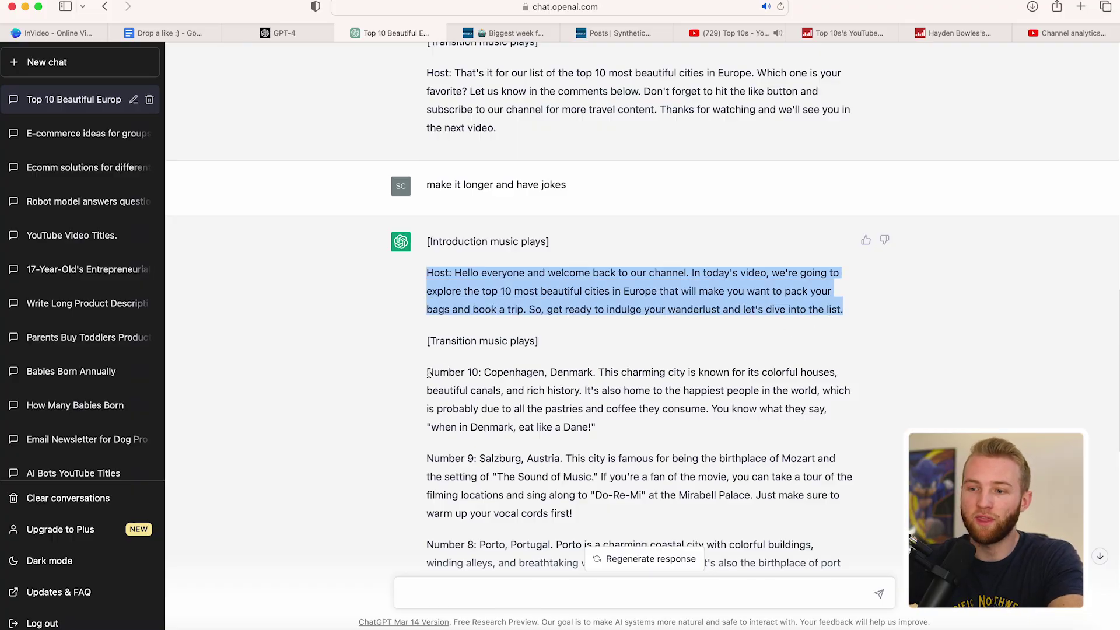
drag(428, 373, 614, 407)
drag(588, 509, 426, 458)
scroll(427, 459, down, 4)
click(489, 439)
scroll(489, 439, up, 4)
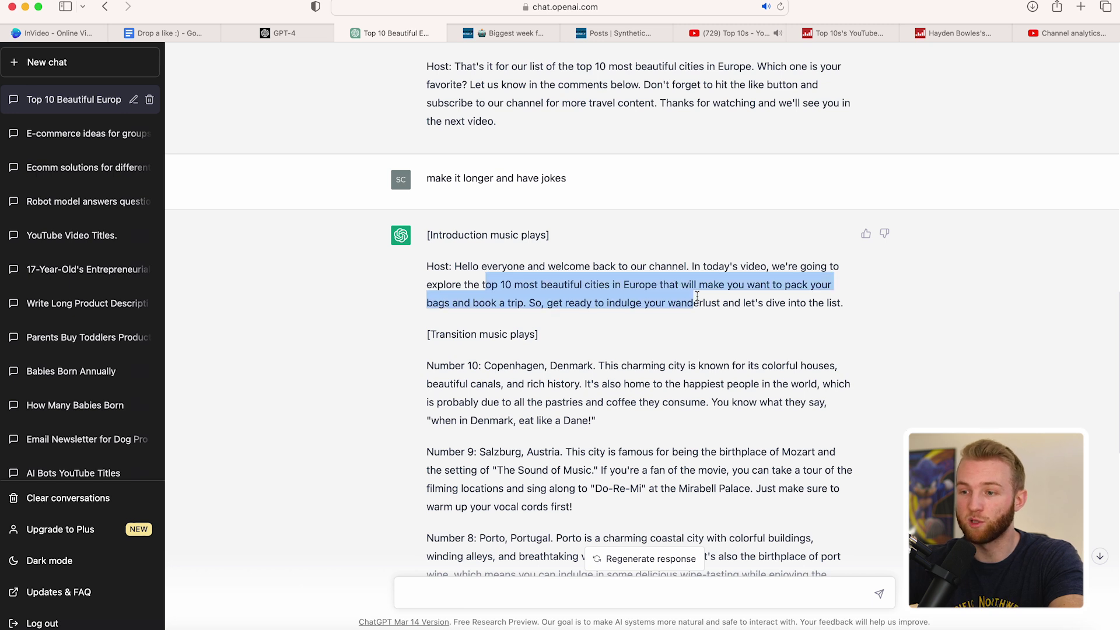
drag(752, 286, 617, 309)
click(618, 309)
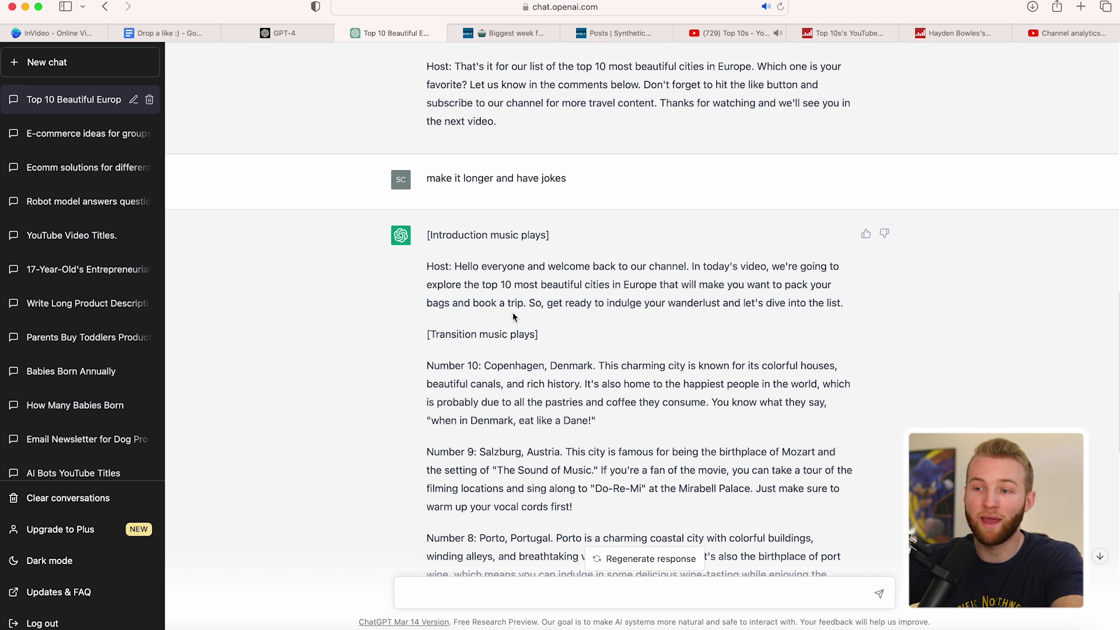
drag(485, 303, 517, 301)
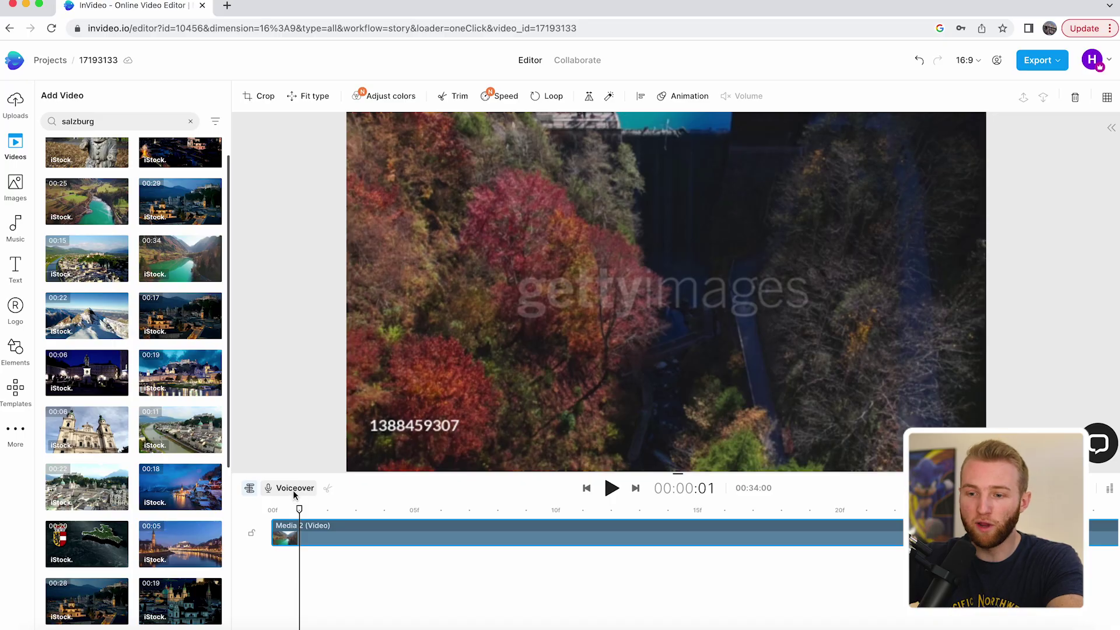
- Record the spoken intro as a voiceover track beneath the Salzburg clip, granting microphone access
click(293, 489)
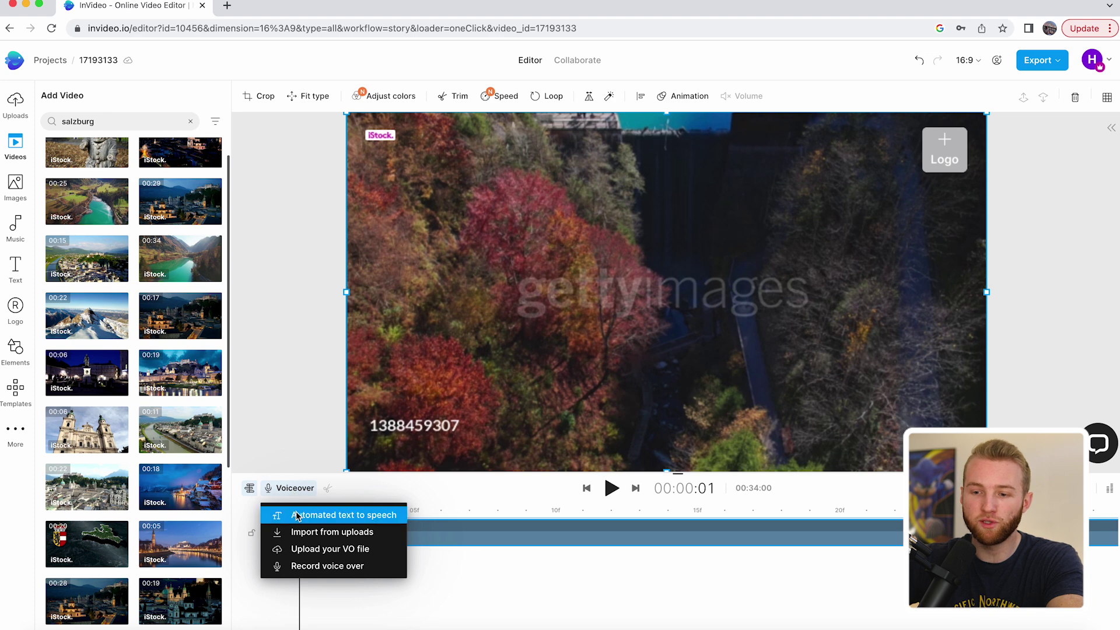
click(298, 517)
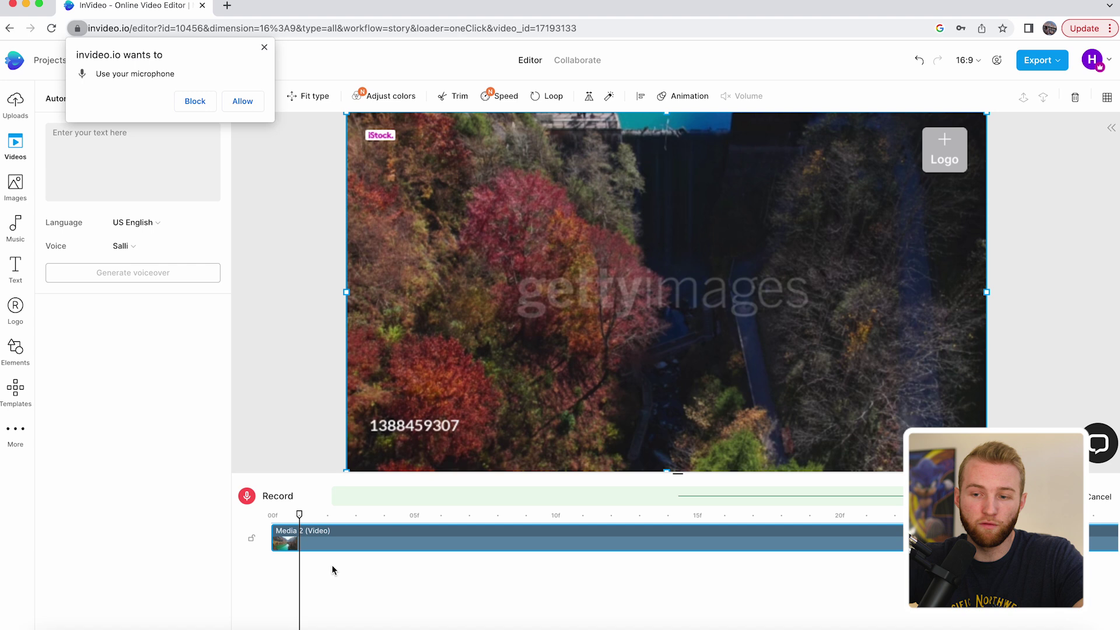
click(243, 102)
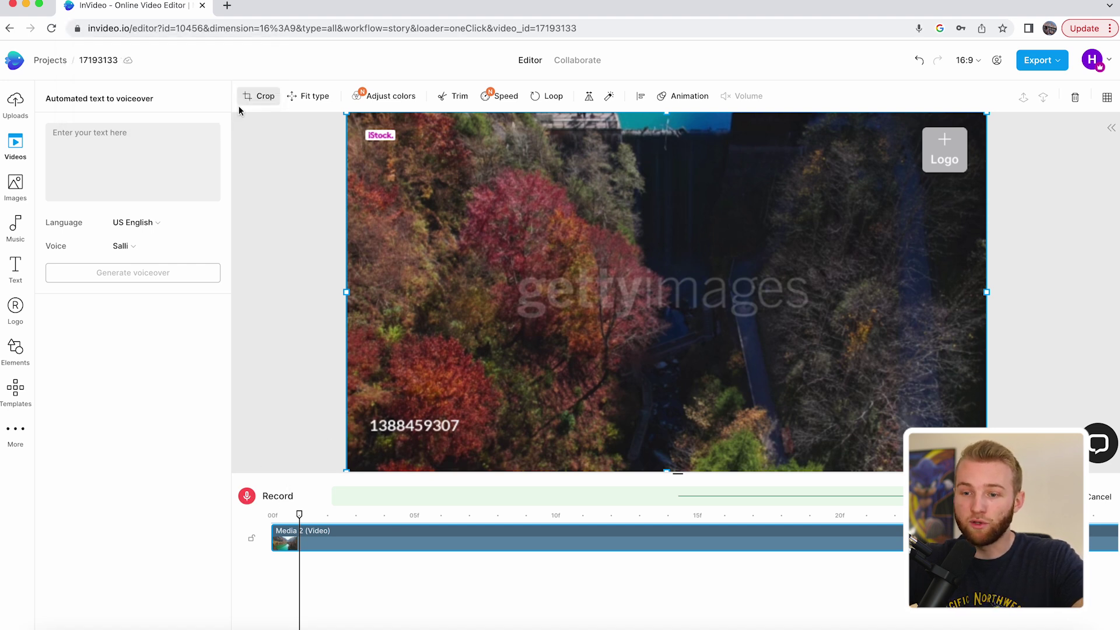
click(247, 496)
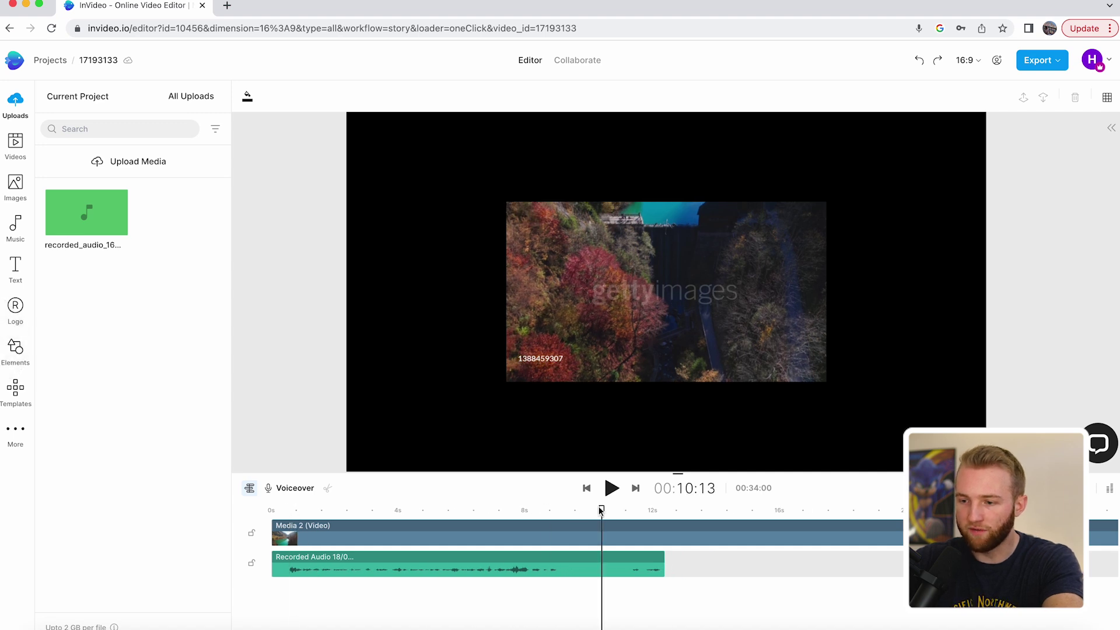
- Preview from about 9 seconds and delete the lake clip beyond the voiceover's end at 00:08:17
drag(601, 512, 294, 517)
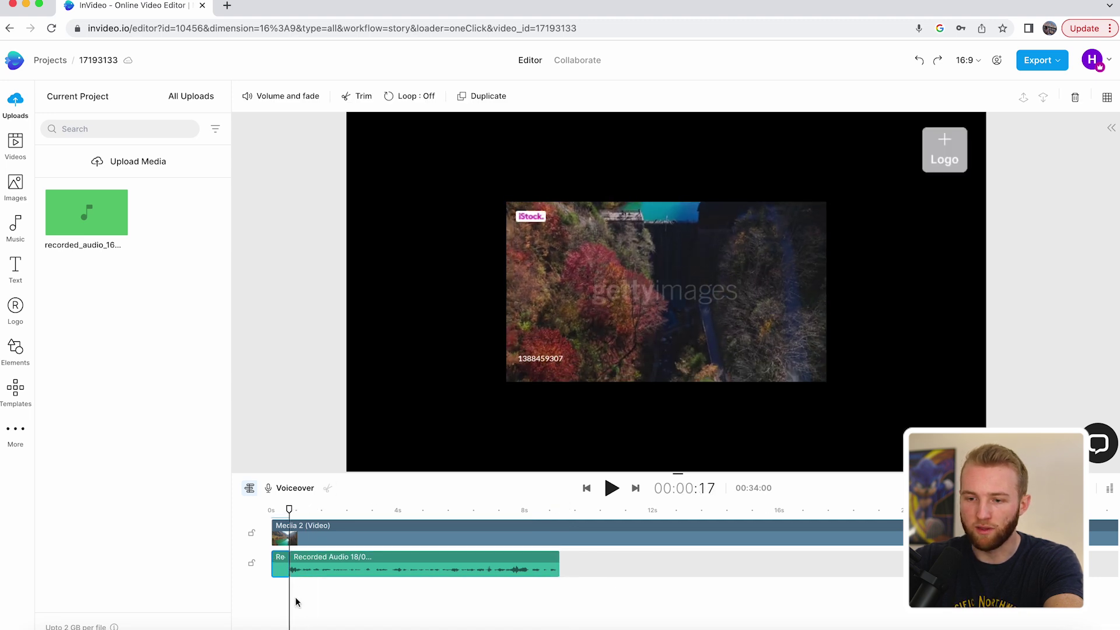
key(space)
scroll(255, 515, up, 5)
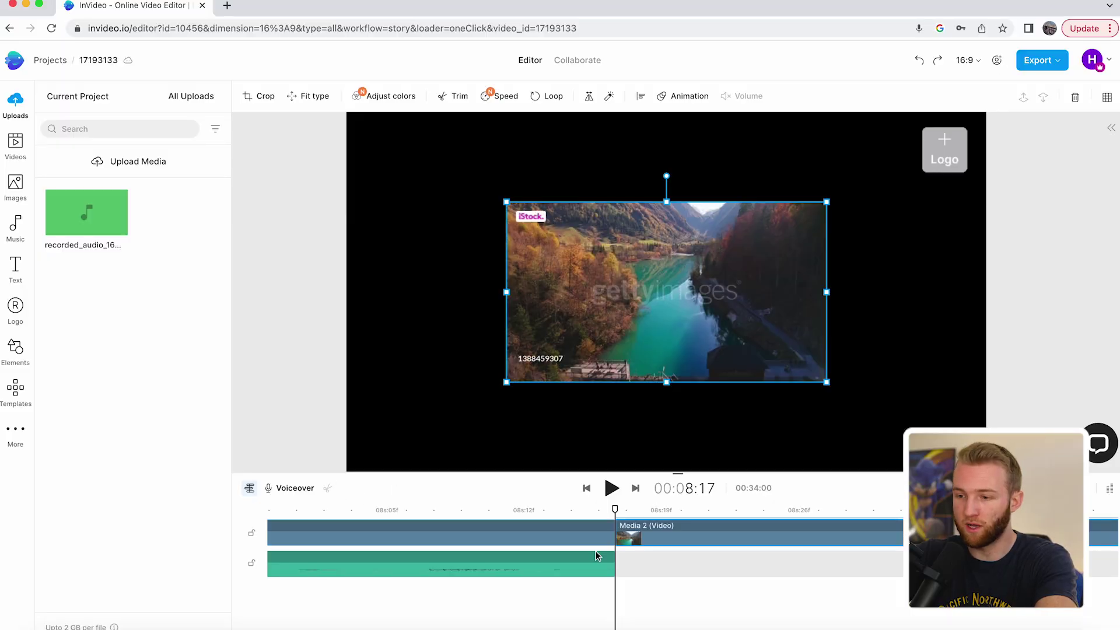
key(Delete)
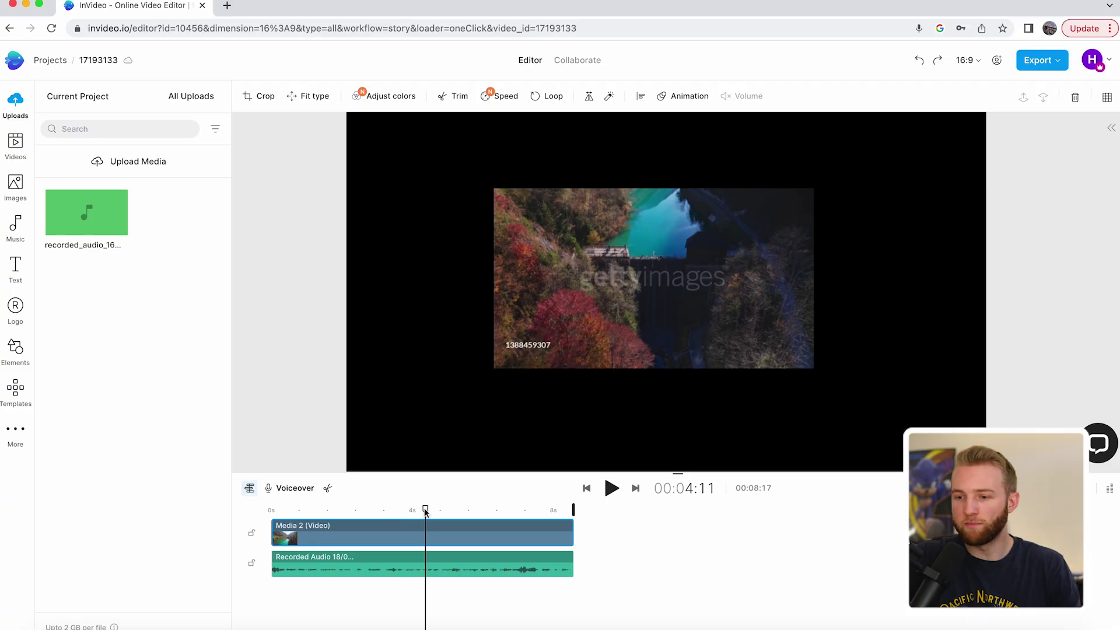
drag(425, 512, 488, 518)
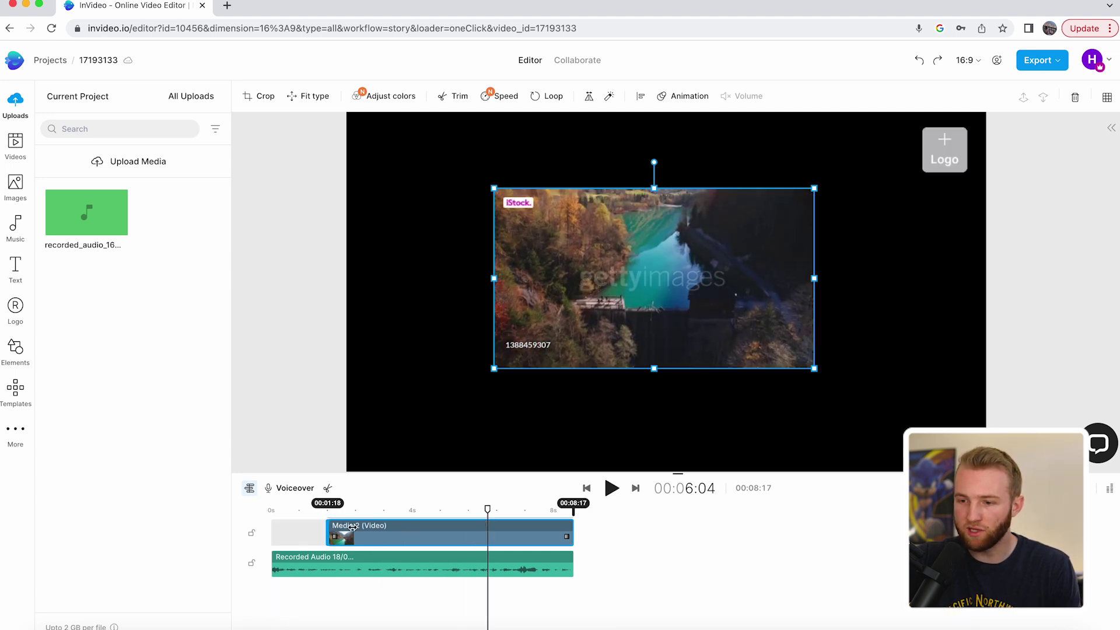
- Move the lake clip to the start and add a Venice canal clip from a 'venice' stock search
drag(475, 532, 348, 527)
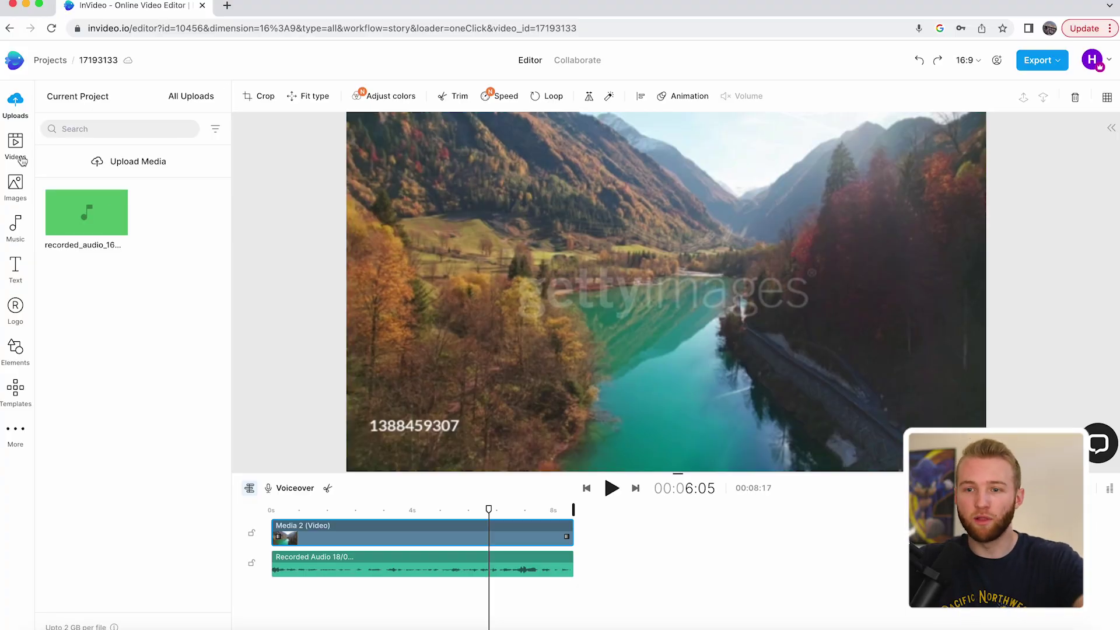
click(18, 150)
click(122, 120)
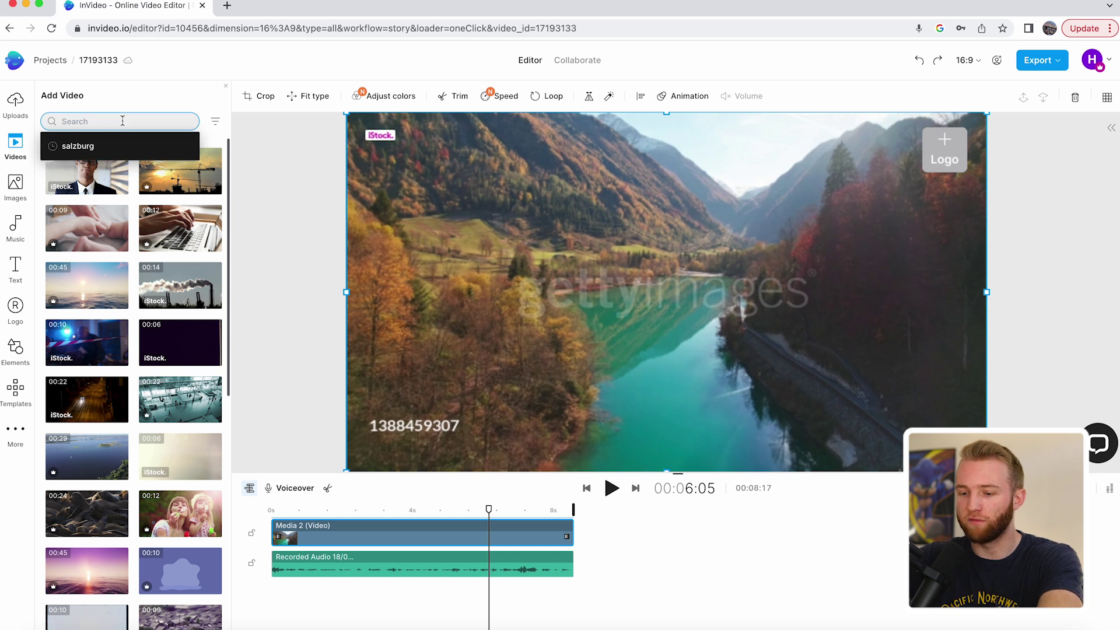
text(venice italy)
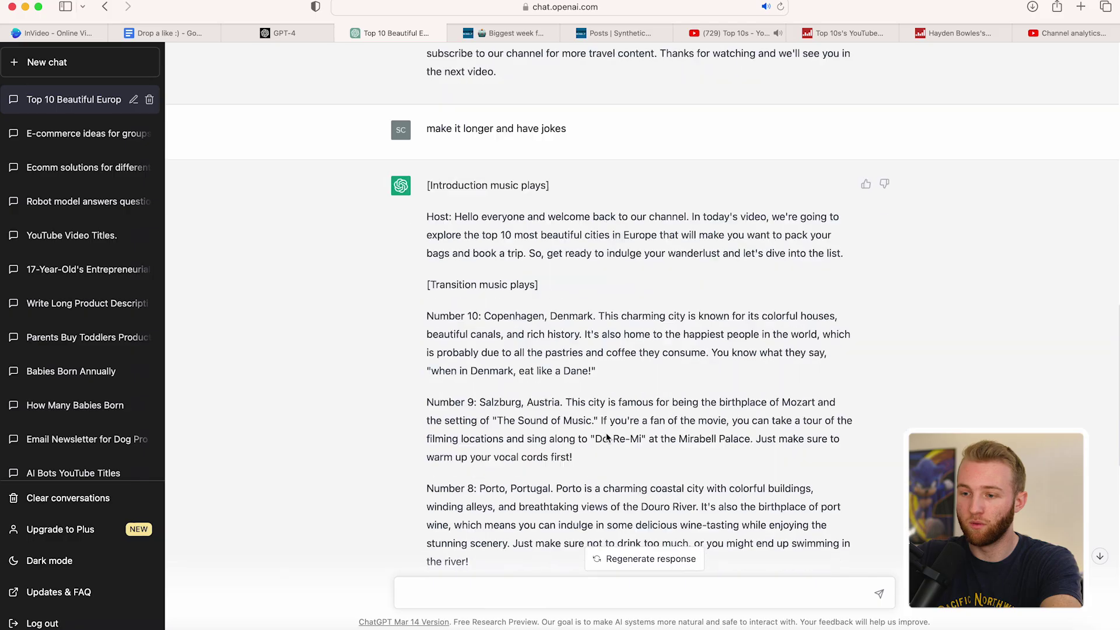
scroll(606, 432, down, 10)
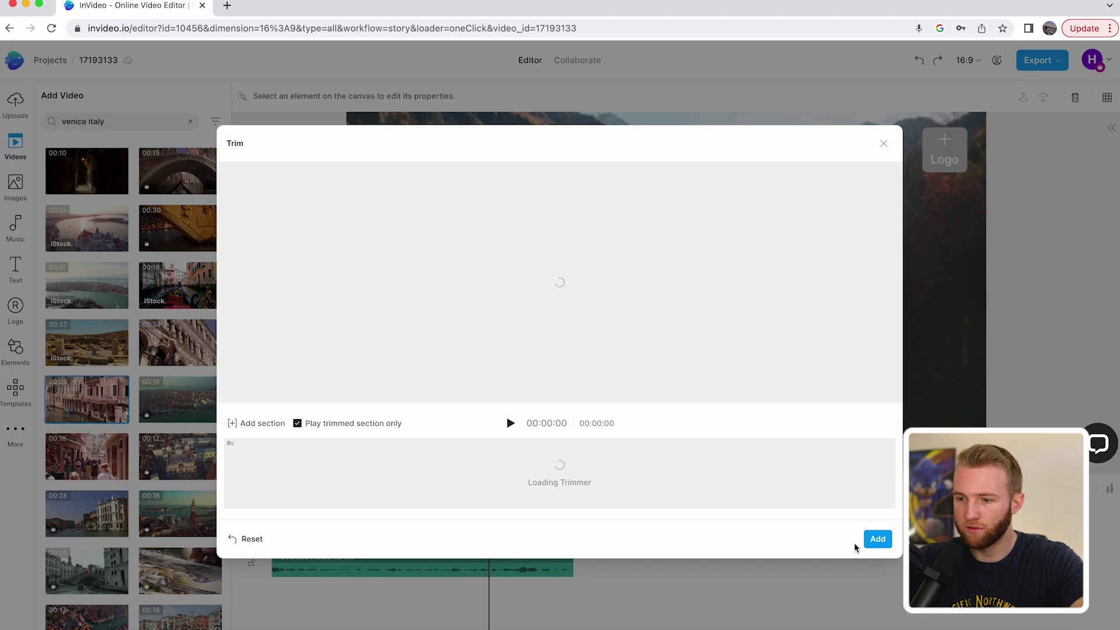
click(873, 541)
- Shorten the lake clip and cut the Venice clip's tail so the video runs 00:05:04
drag(571, 532, 359, 562)
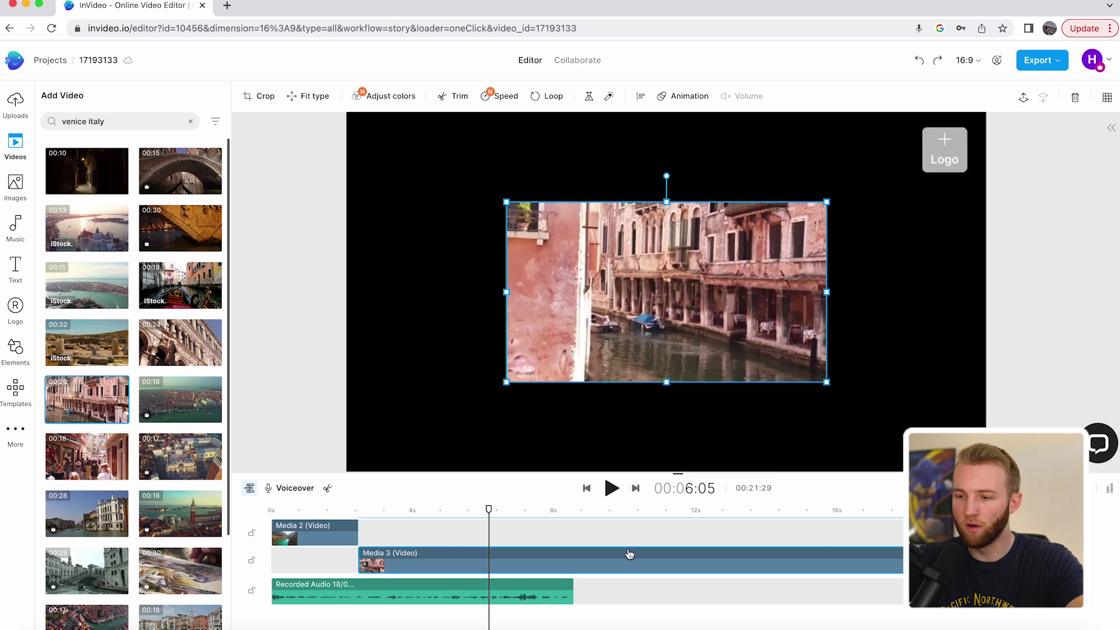
click(492, 510)
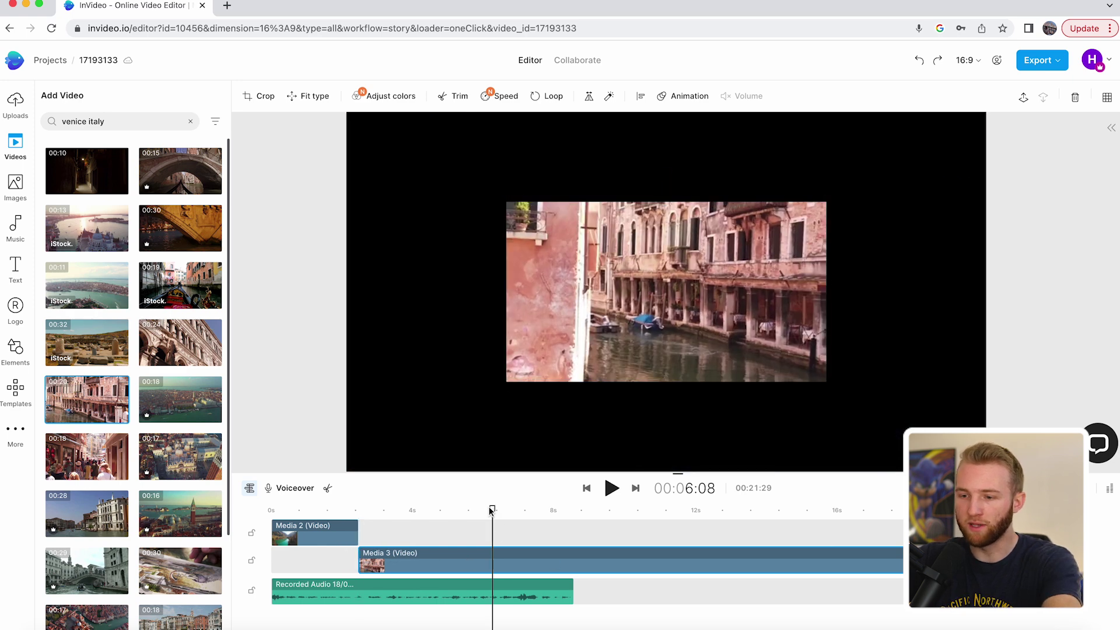
click(434, 545)
key(s)
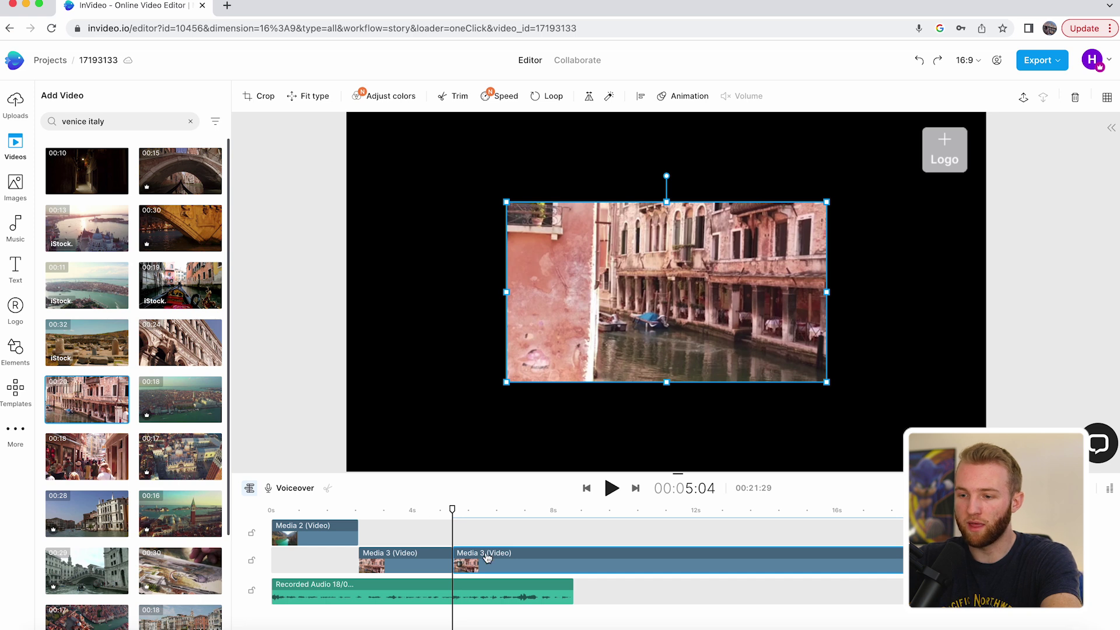
key(Delete)
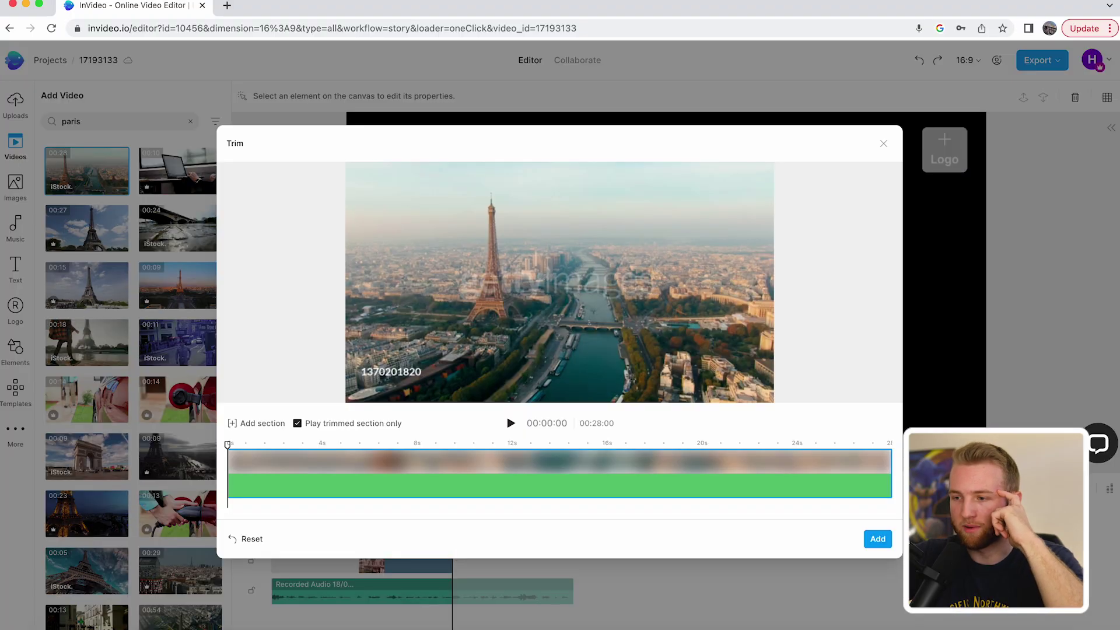
- Add the Paris aerial clip, delete its part past the voiceover's end, and replay from the start
click(884, 542)
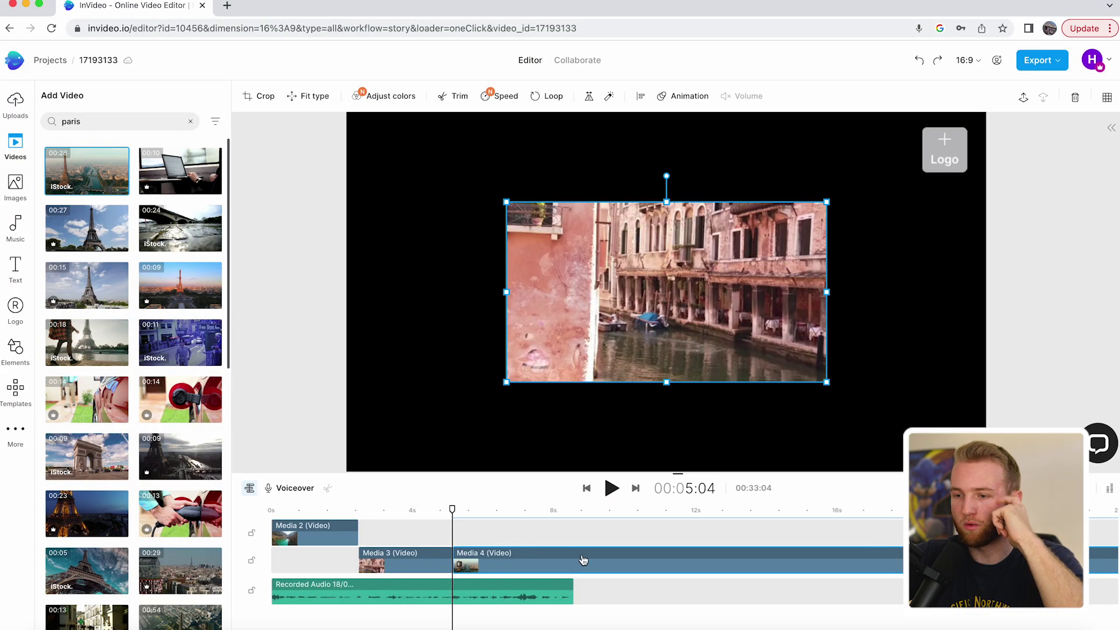
drag(453, 512, 560, 512)
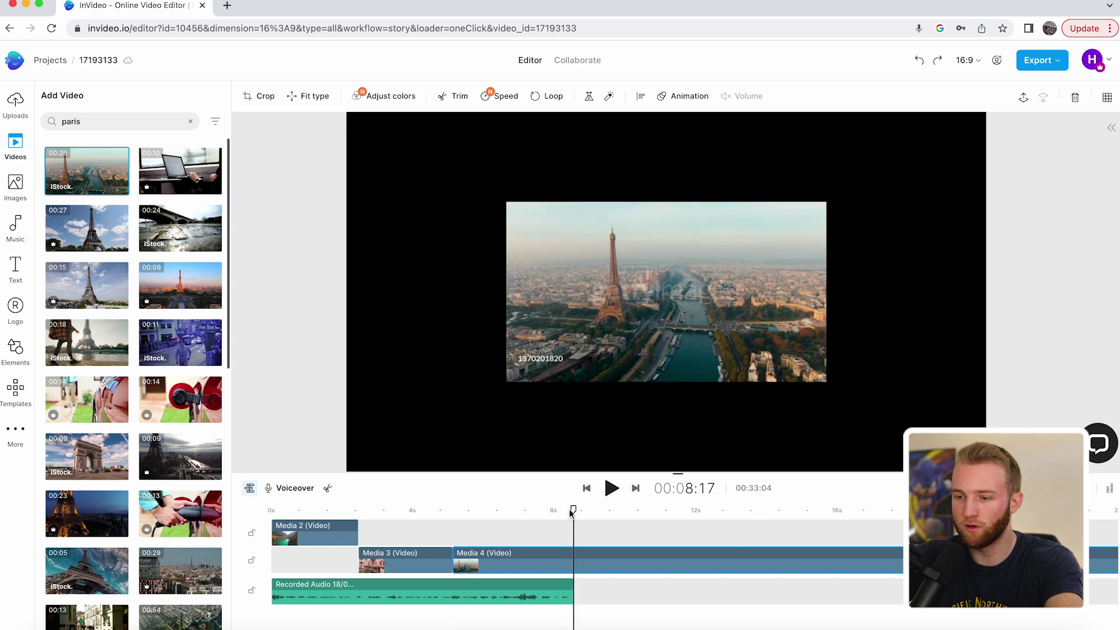
key(Delete)
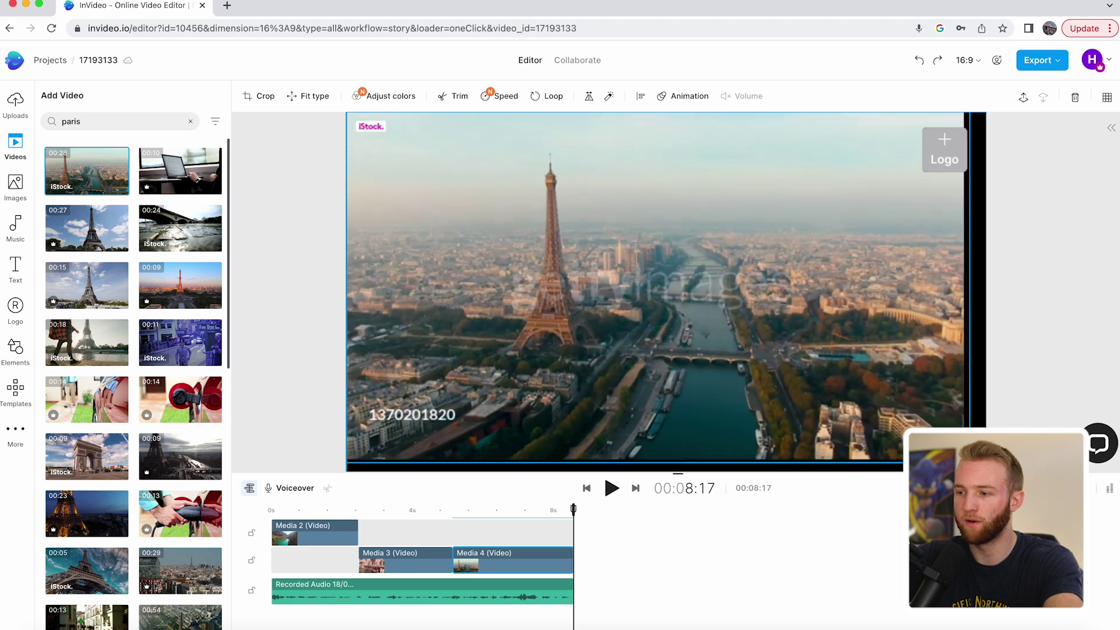
drag(572, 508, 266, 514)
key(space)
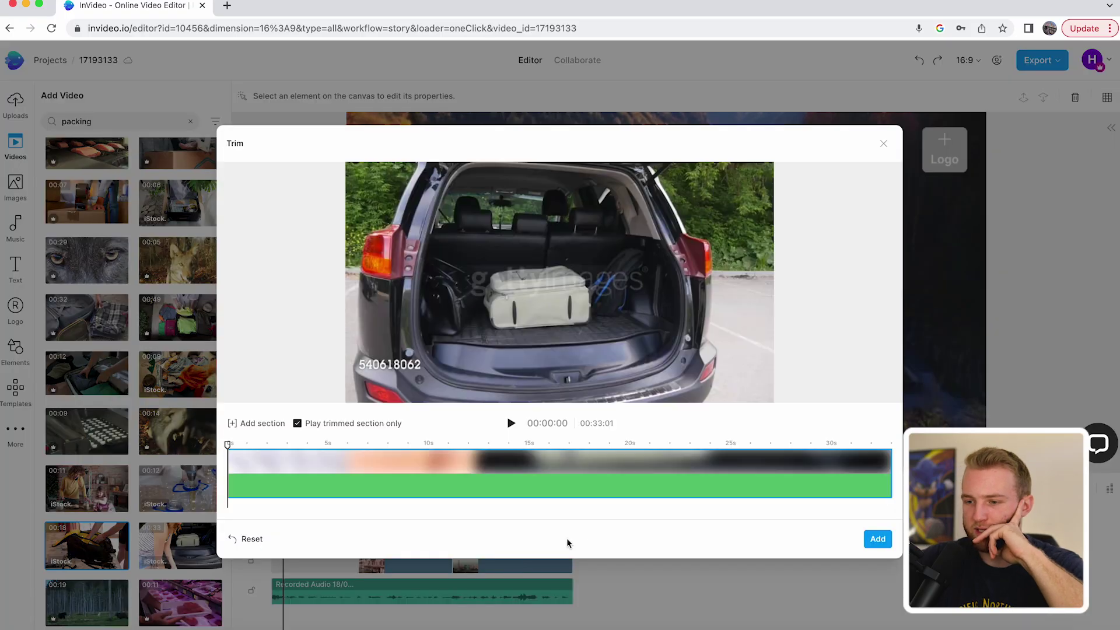
- Add the car-boot packing clip, end it at 00:08:17, and resize it to fill the frame
click(878, 539)
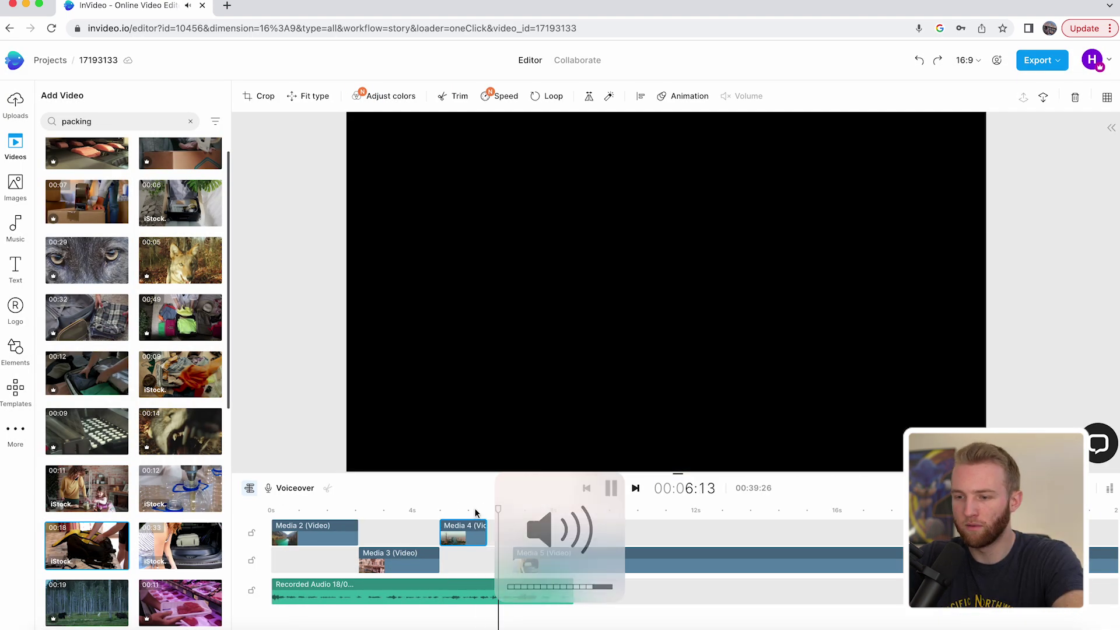
click(555, 510)
click(586, 511)
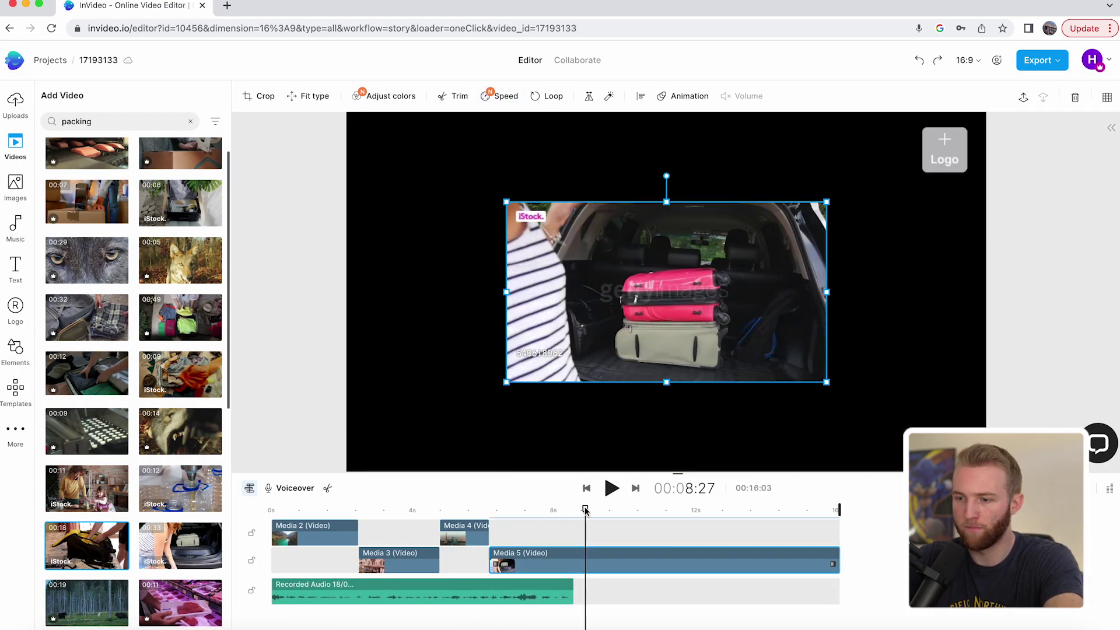
key(space)
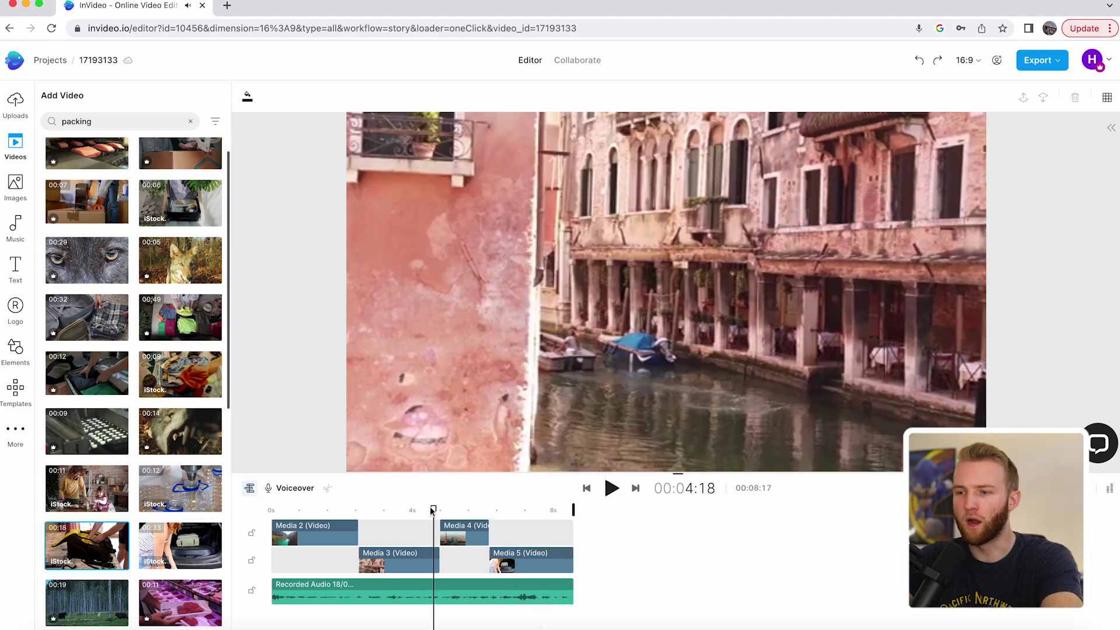
drag(434, 510, 521, 530)
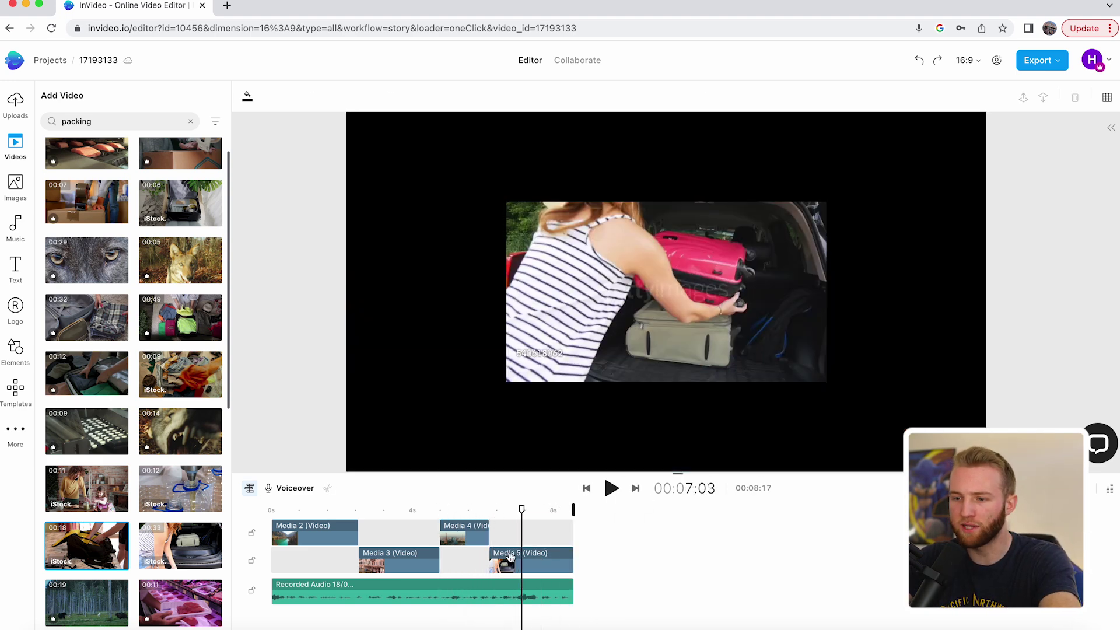
drag(703, 255, 549, 155)
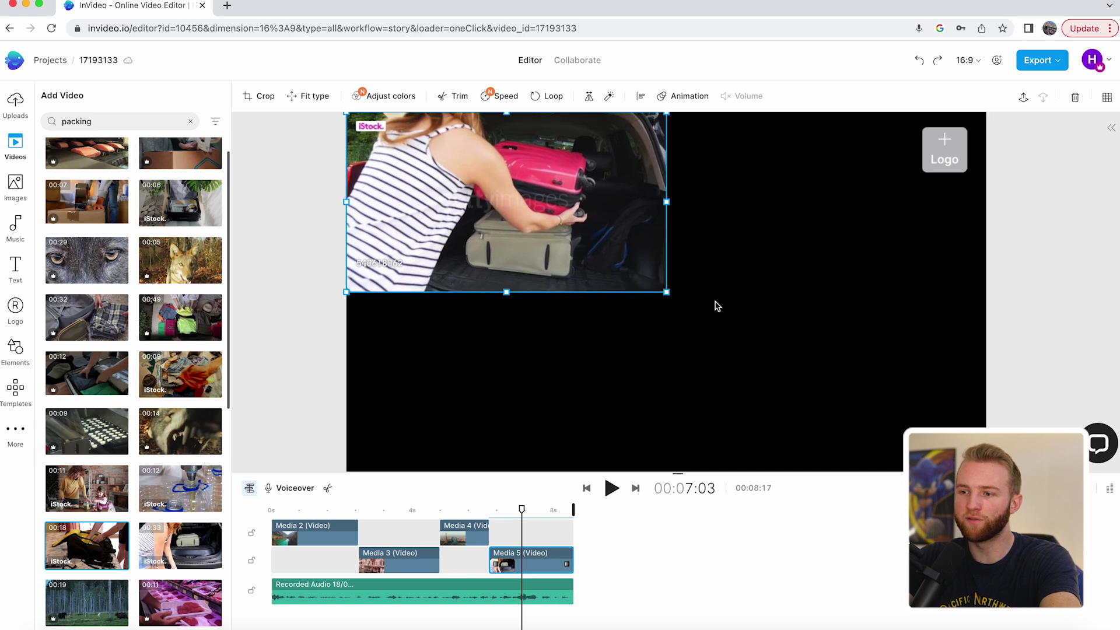
drag(668, 294, 986, 472)
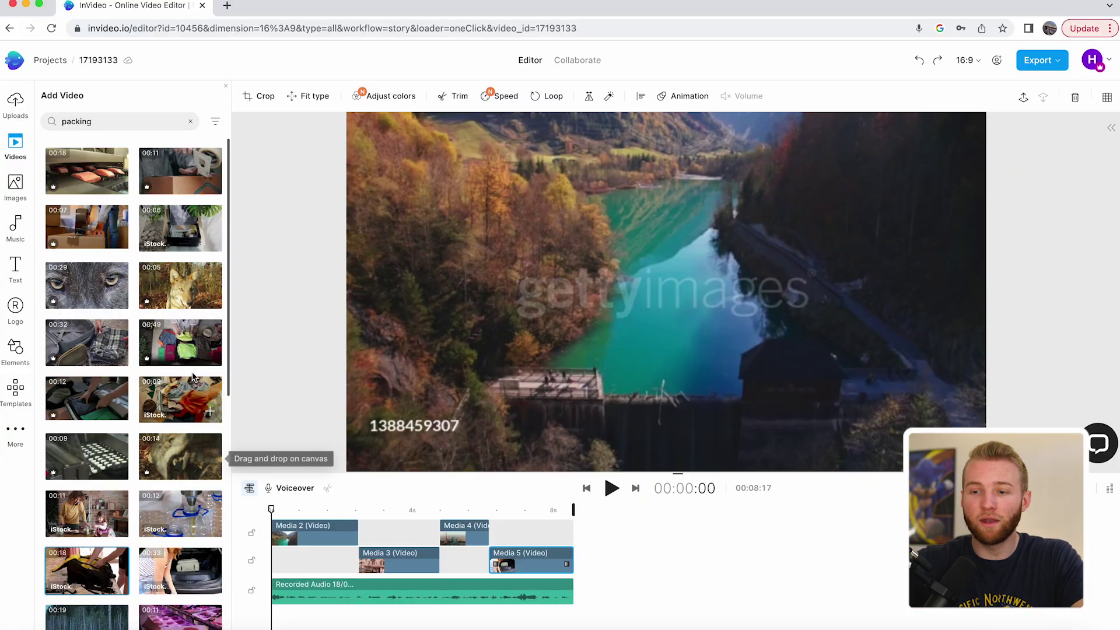
- Switch the left sidebar to the Images library of stock photos
click(15, 183)
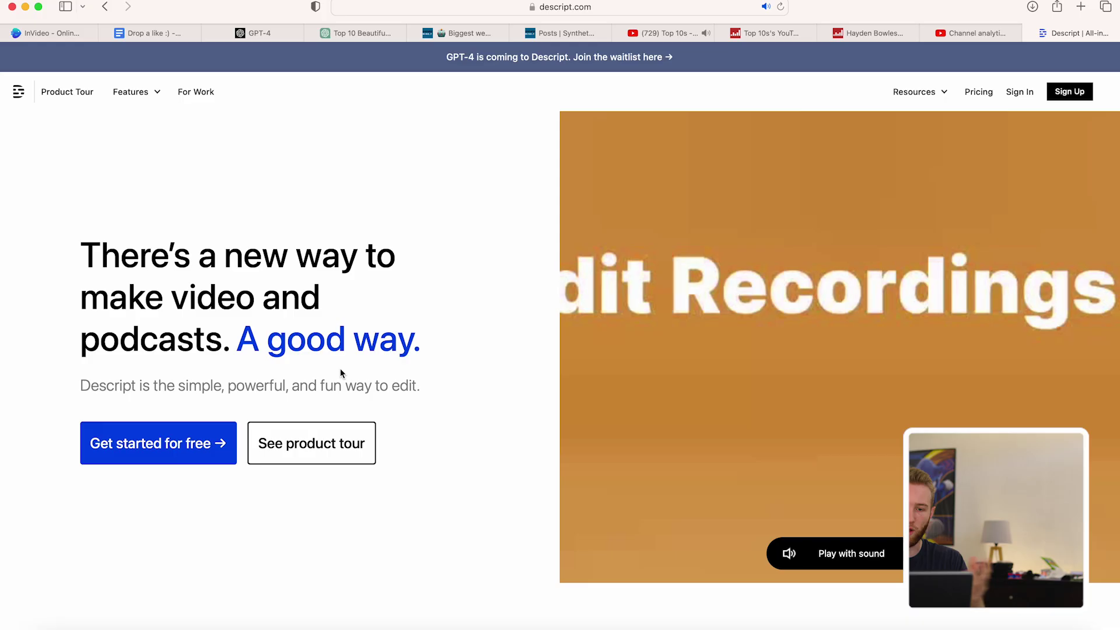
scroll(342, 373, down, 10)
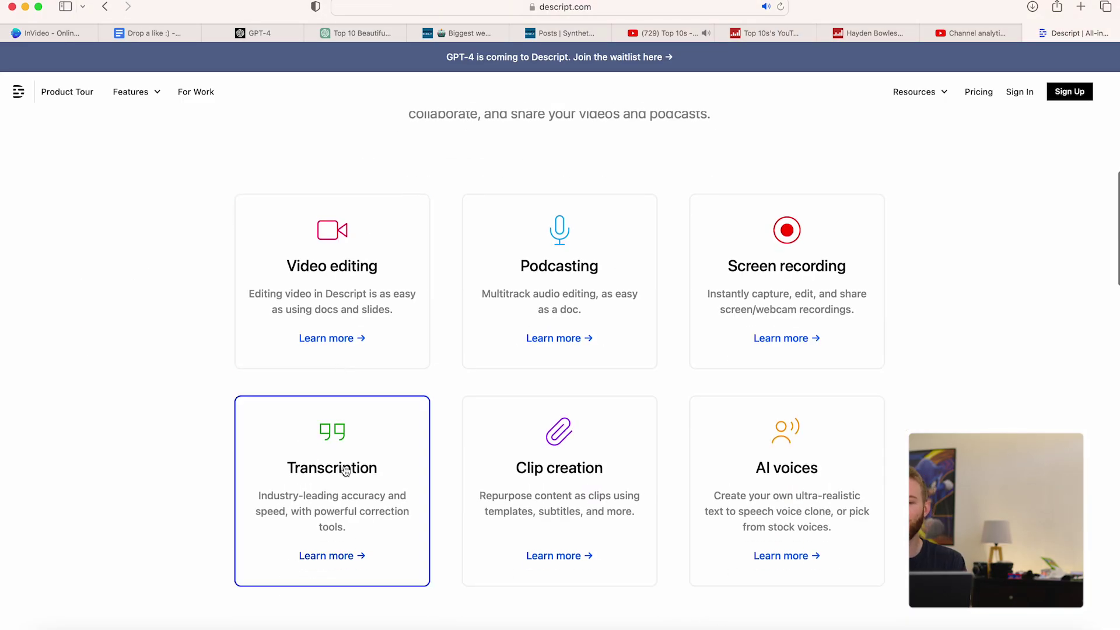